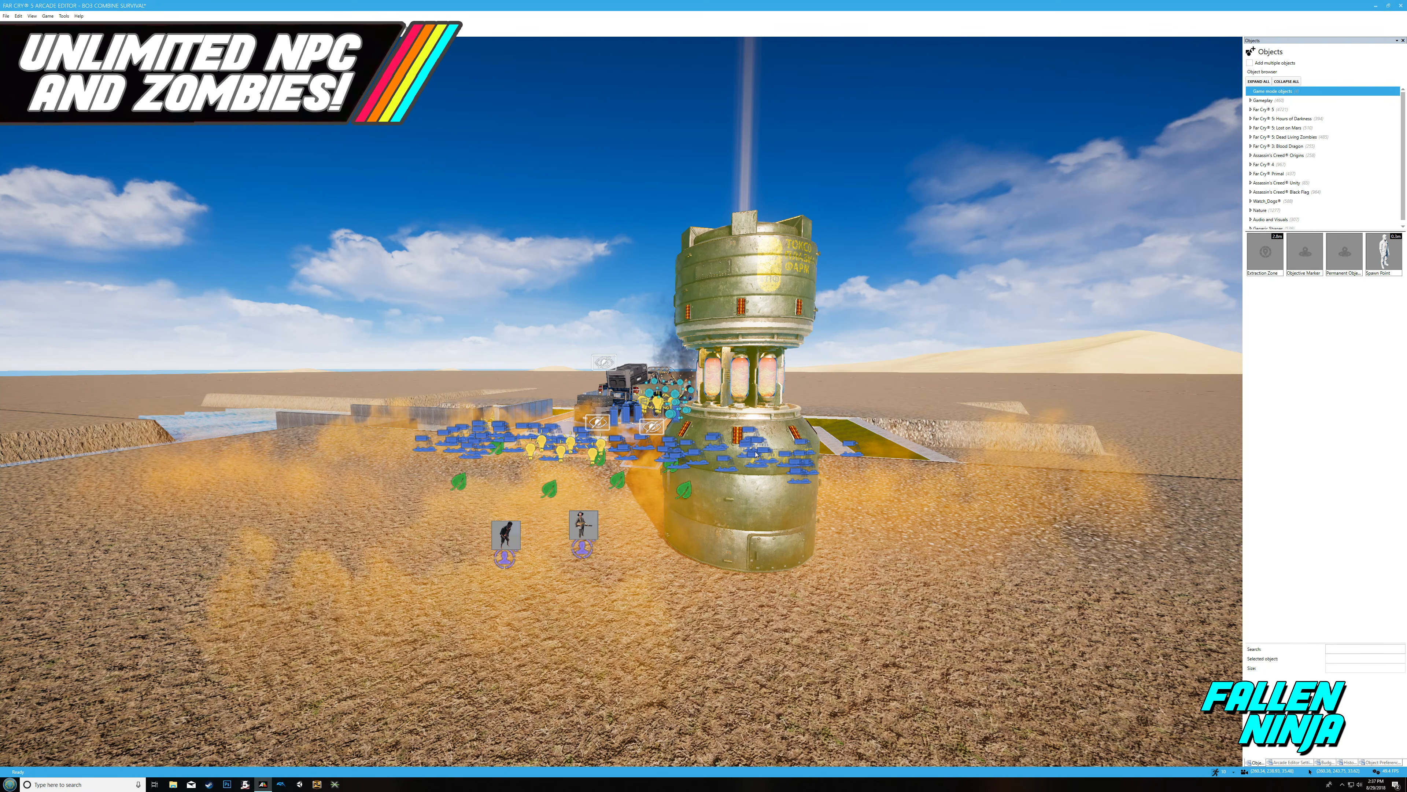
Step: Examine the object preferences of the spawner capsule and the armed NPC beside it
left_click(745, 299)
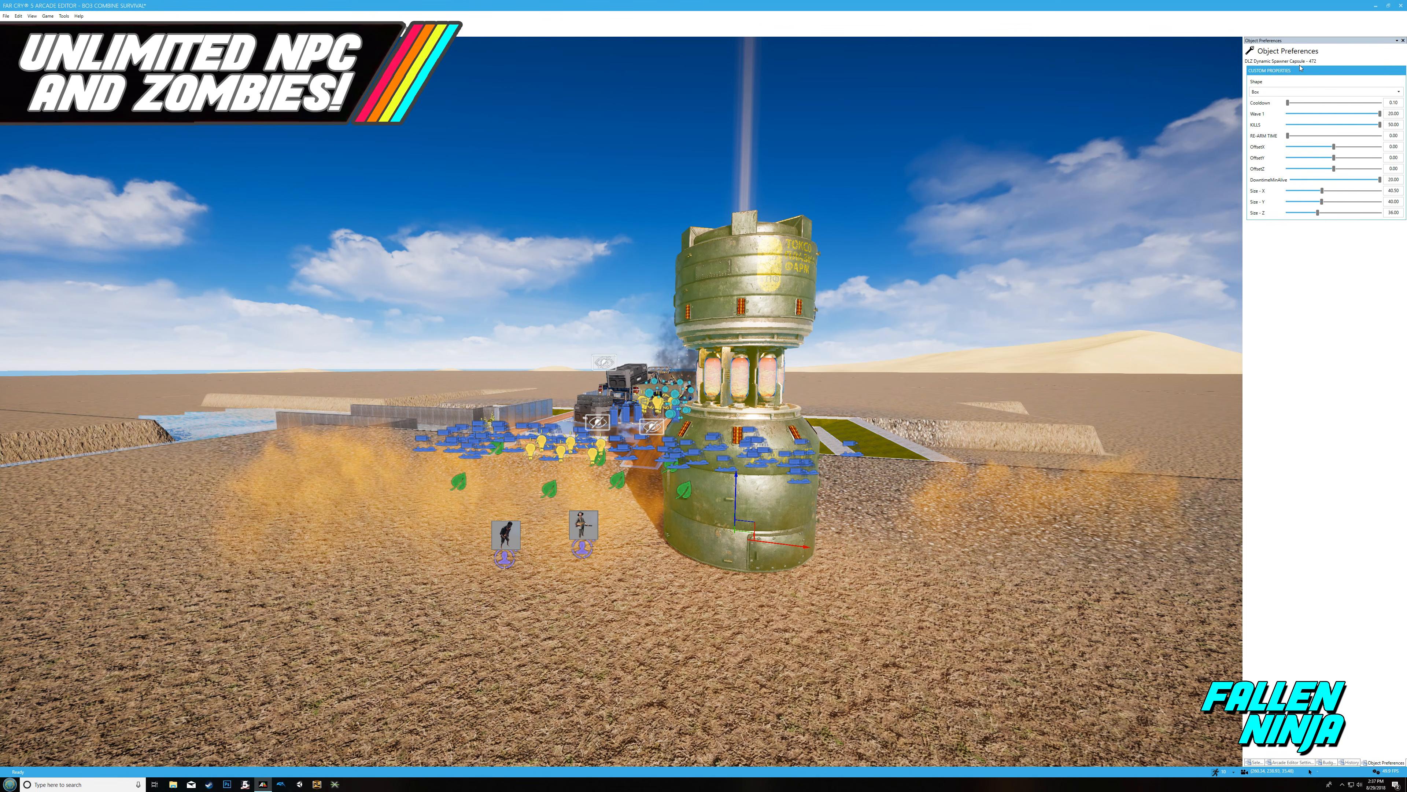
left_click(575, 525)
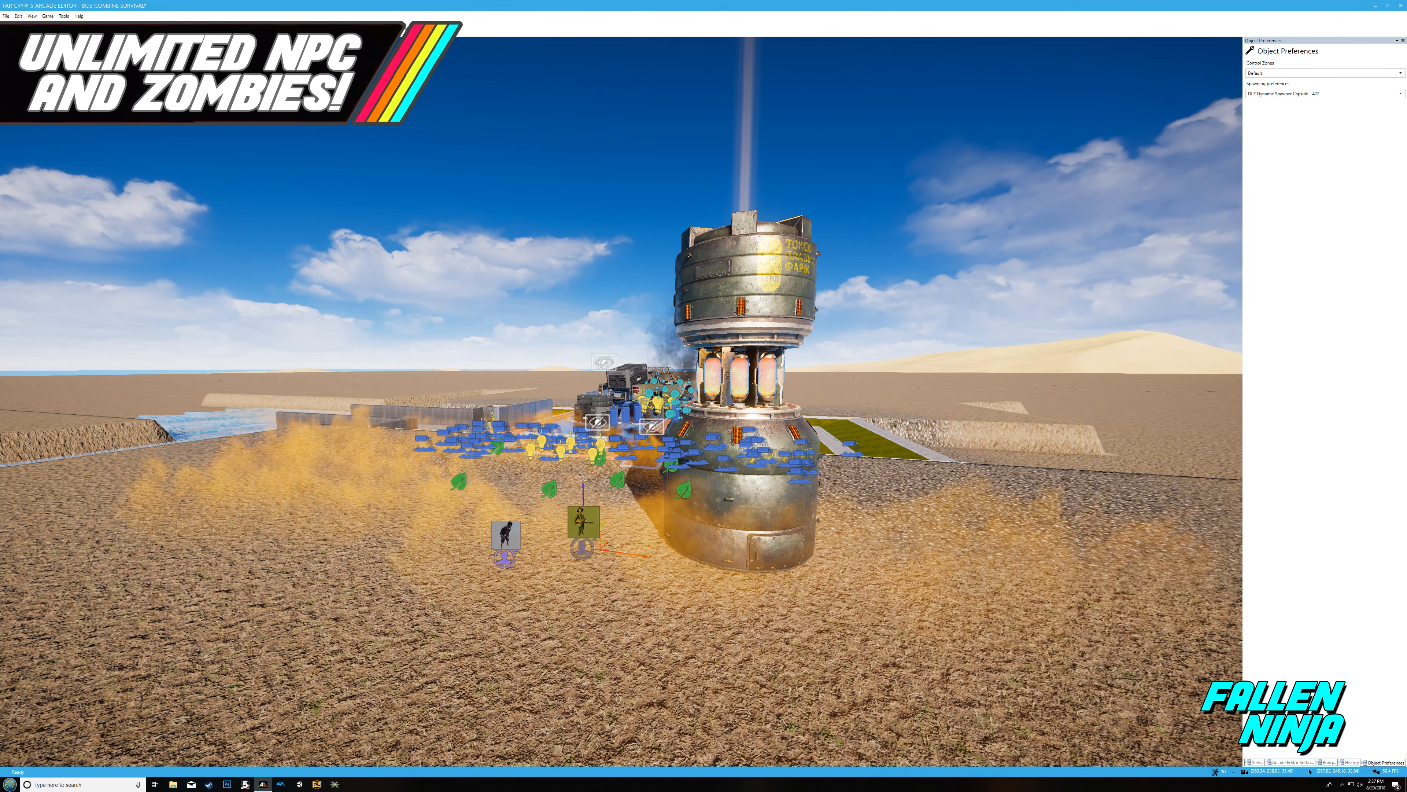
Step: Playtest the map in first person and move around the capsule to watch how its NPCs and zombies spawn and fight
key("ctrl+g")
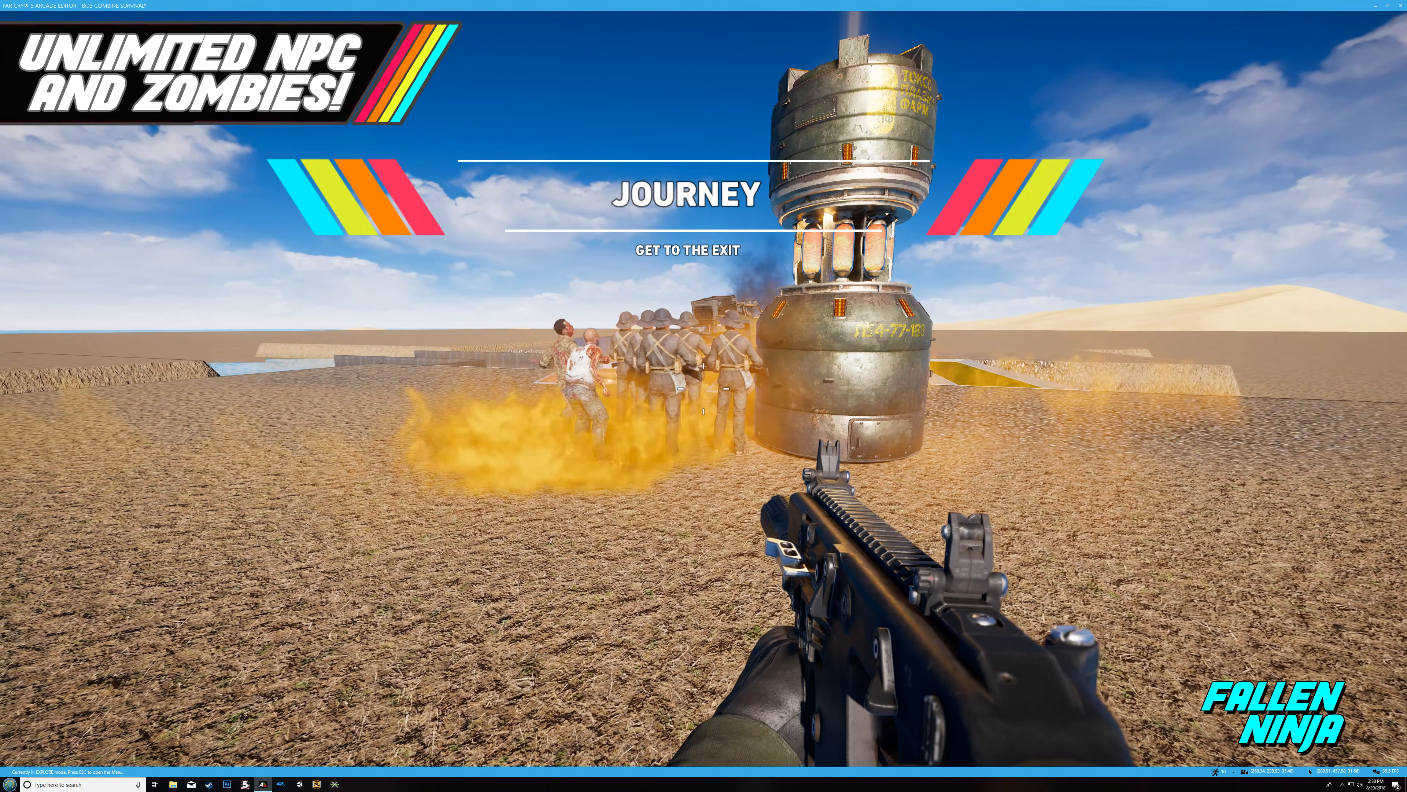
key("w")
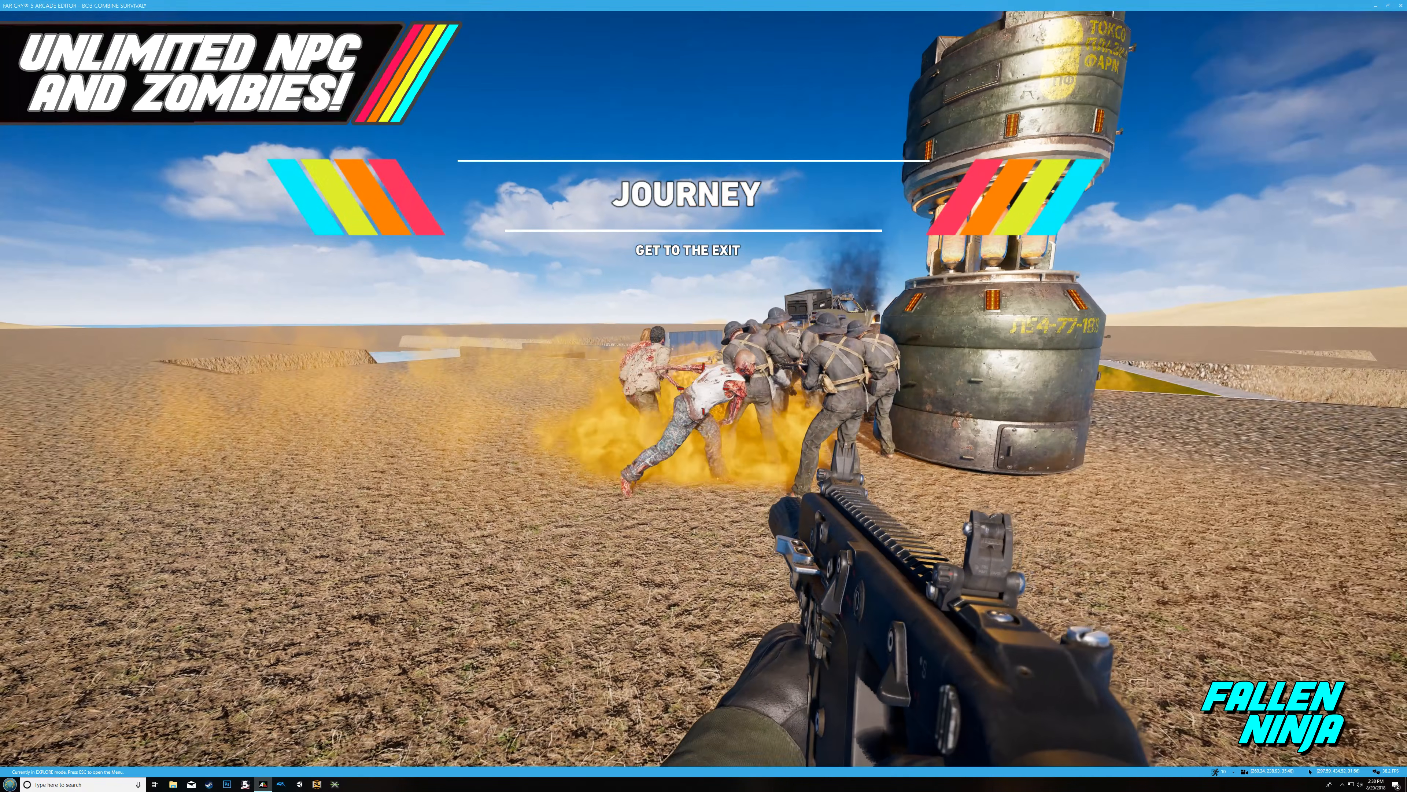
key("s")
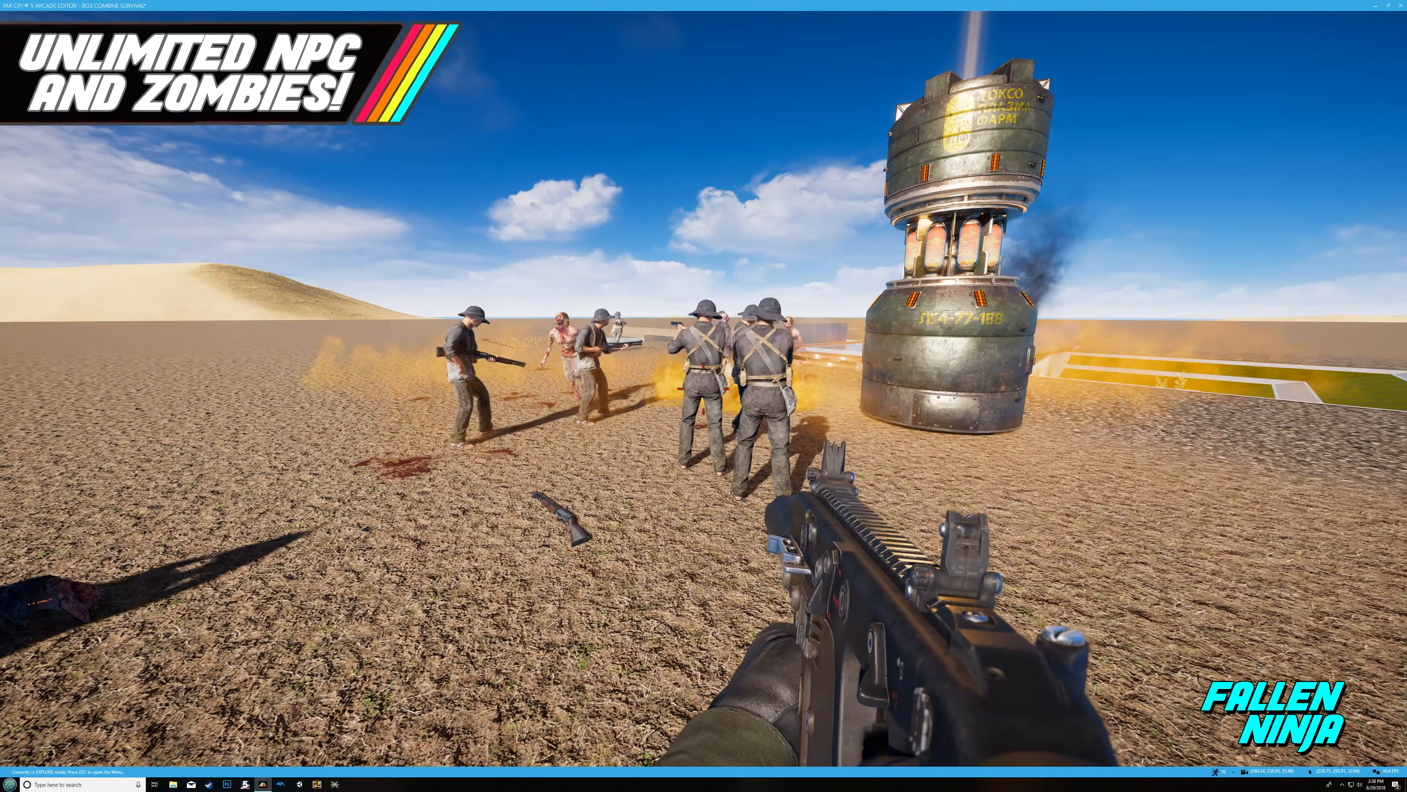
key("w")
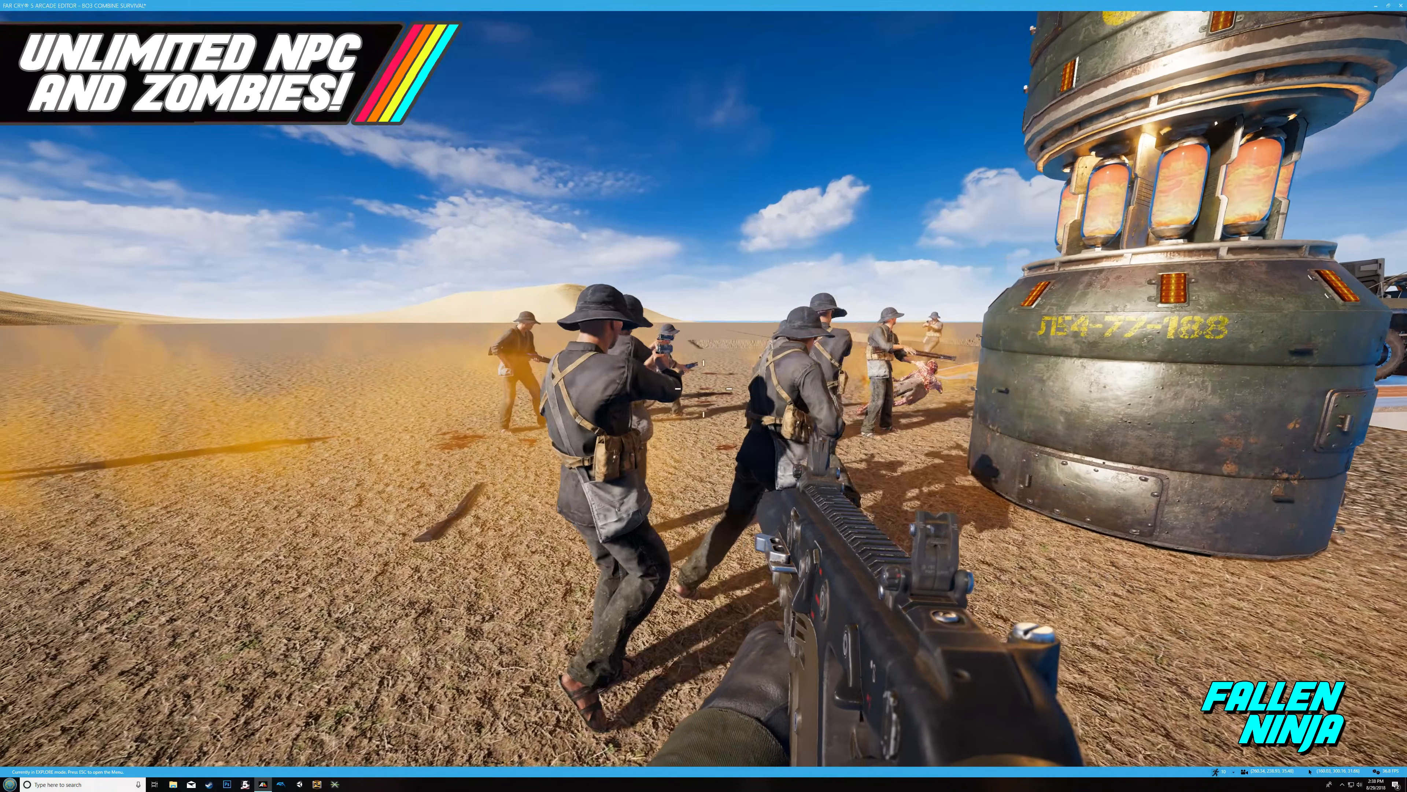
key("s")
key("s")
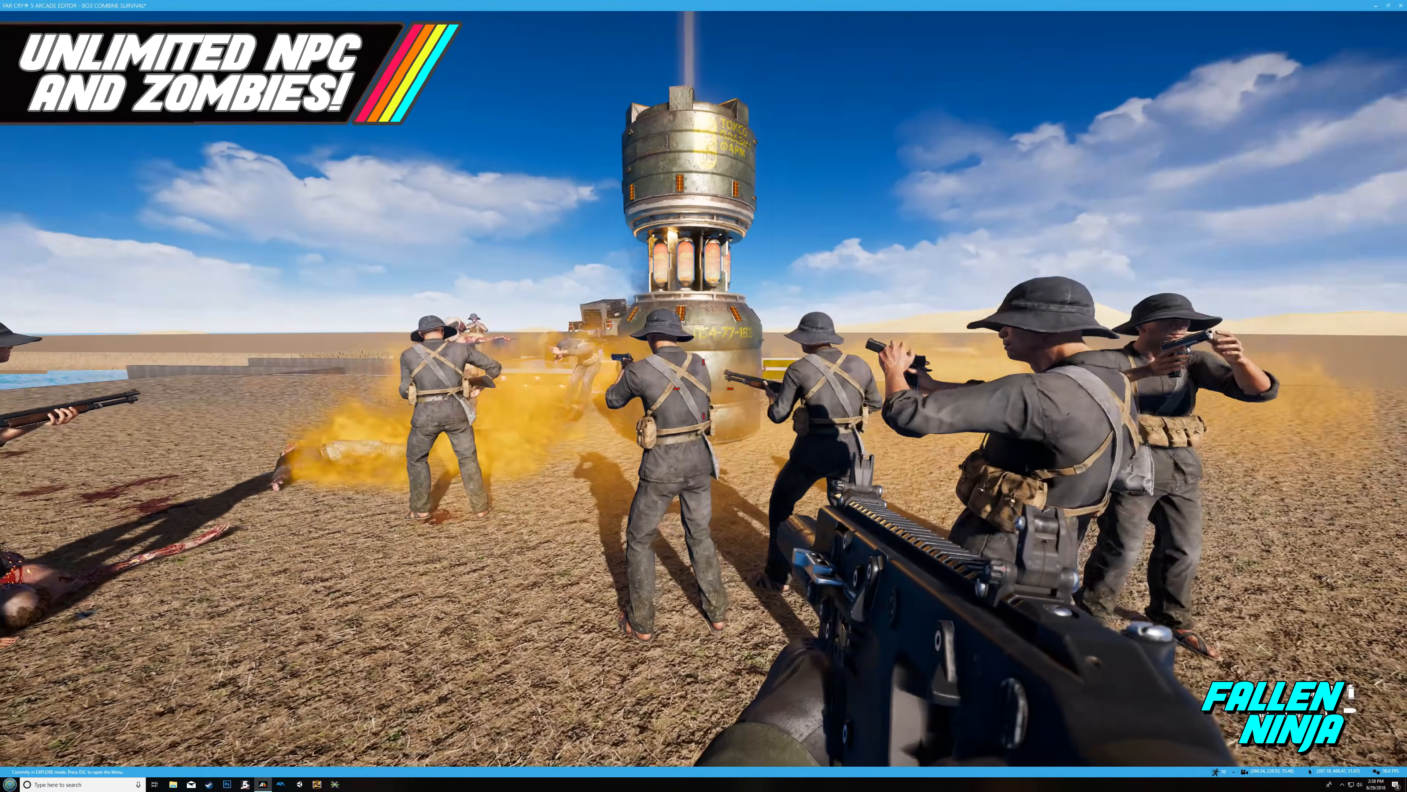
key("d")
key("a")
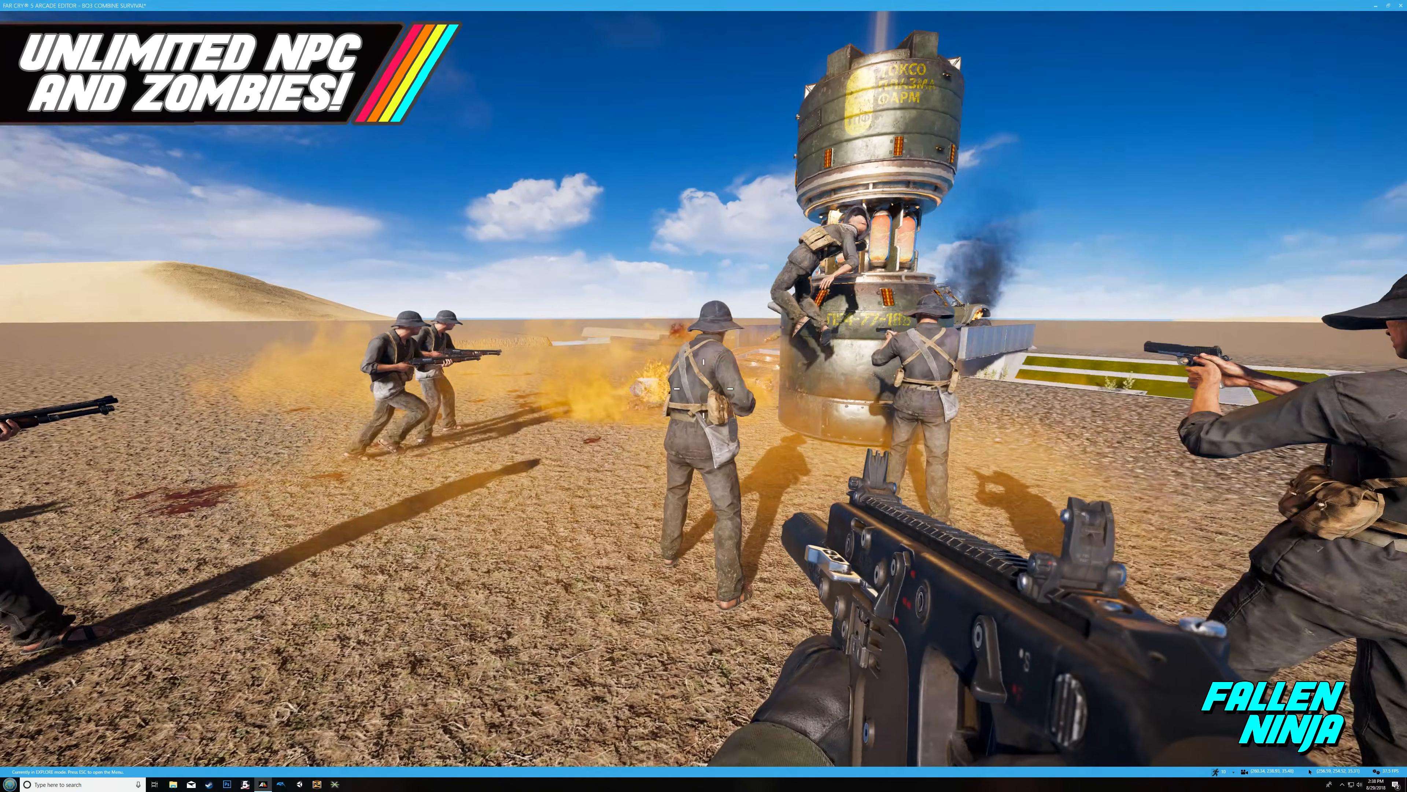
key("w")
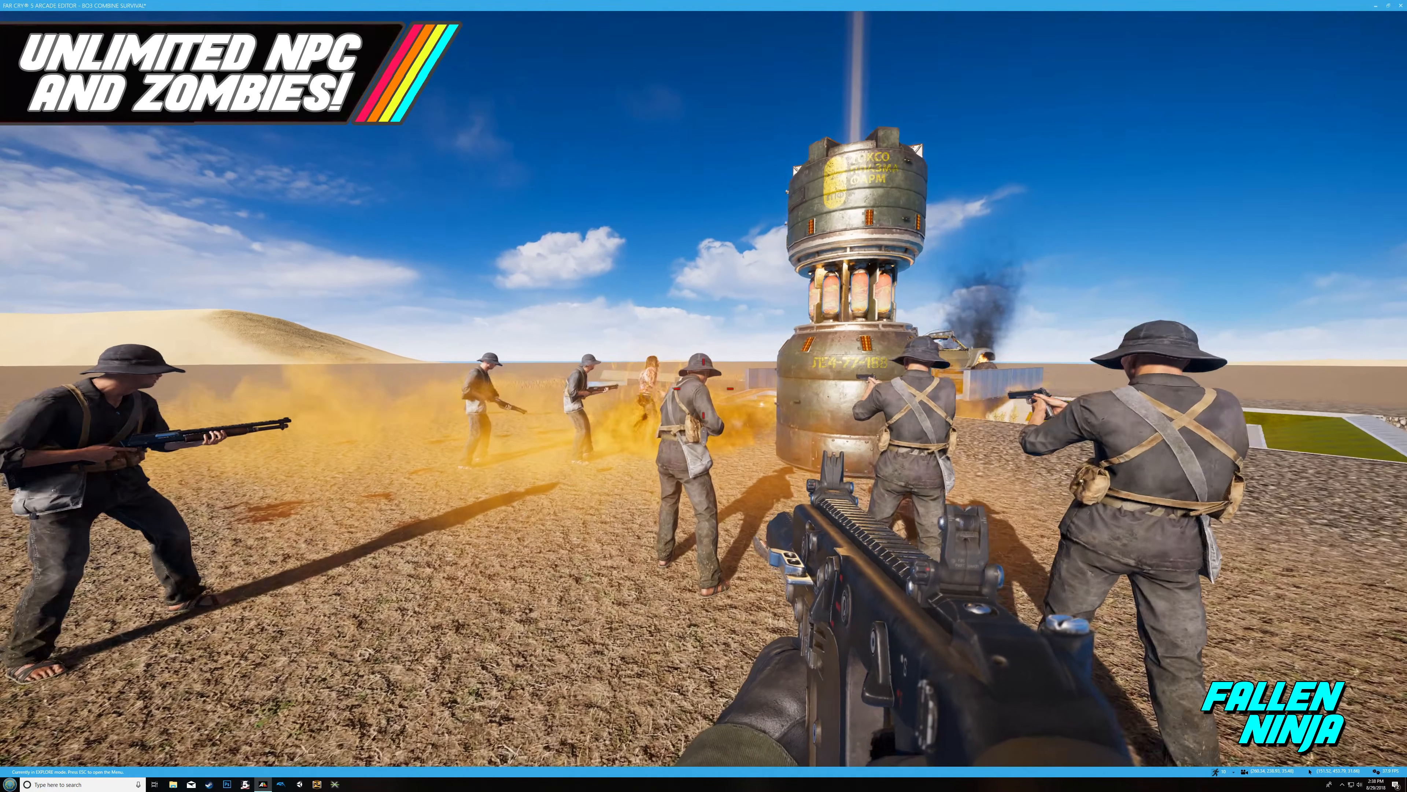
key("a")
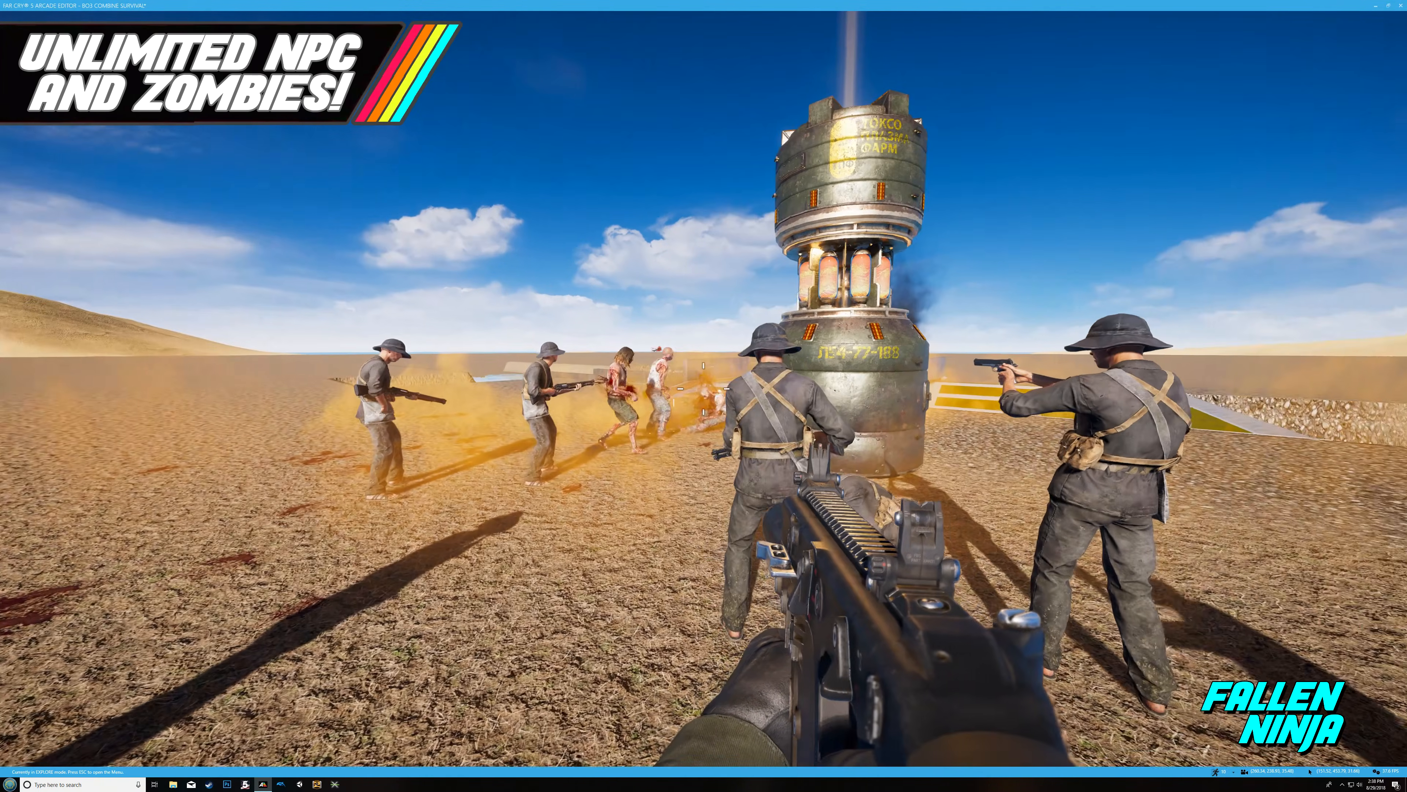
key("w")
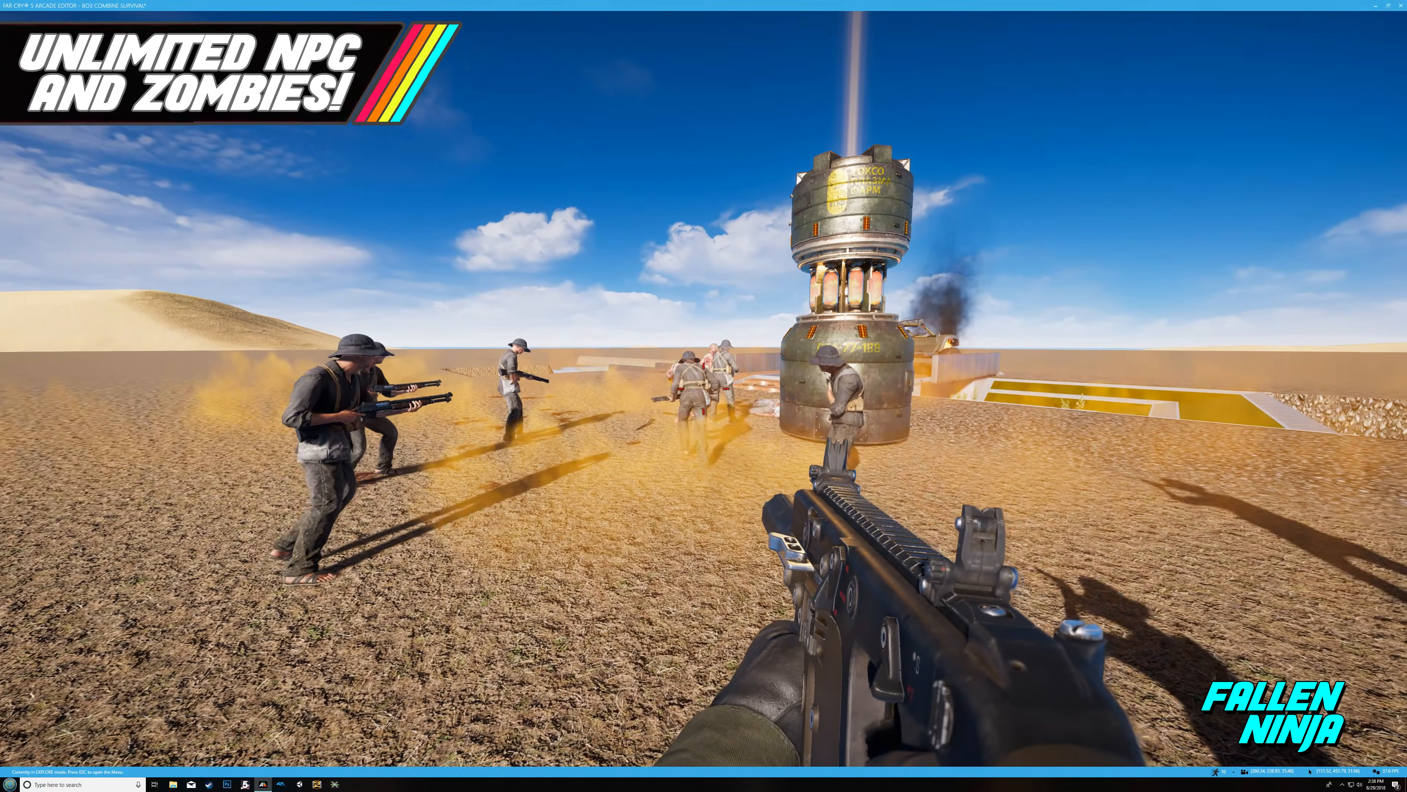
key("w")
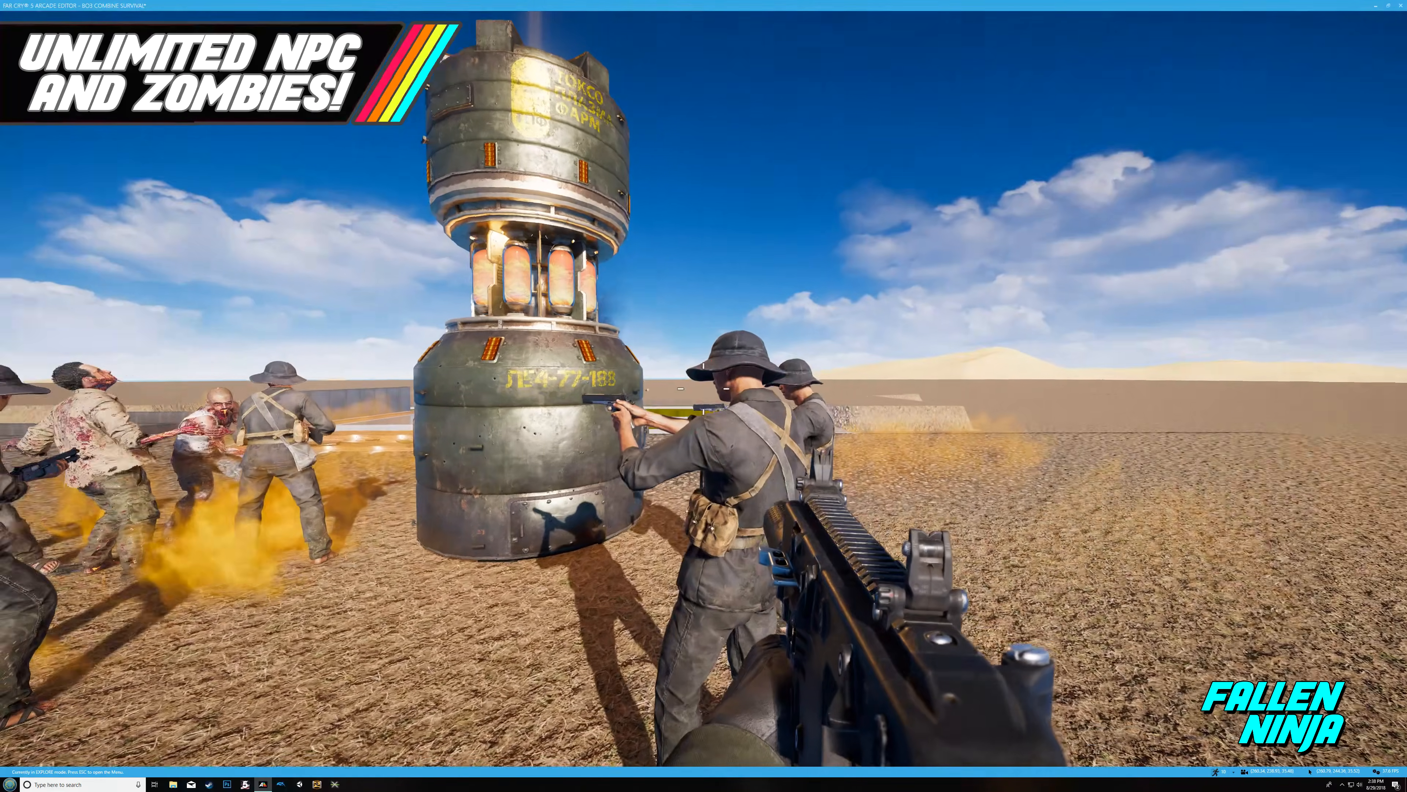
key("s")
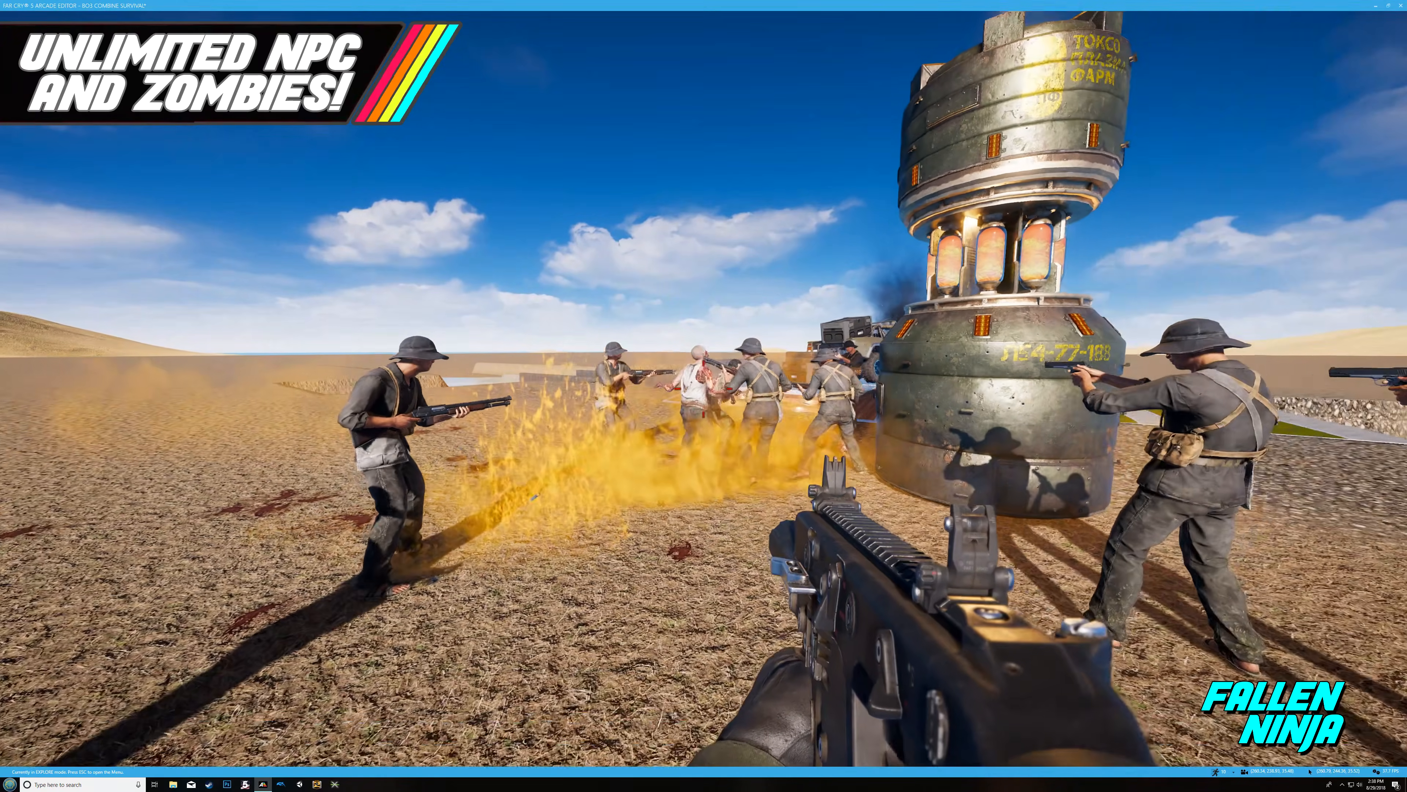
key("s")
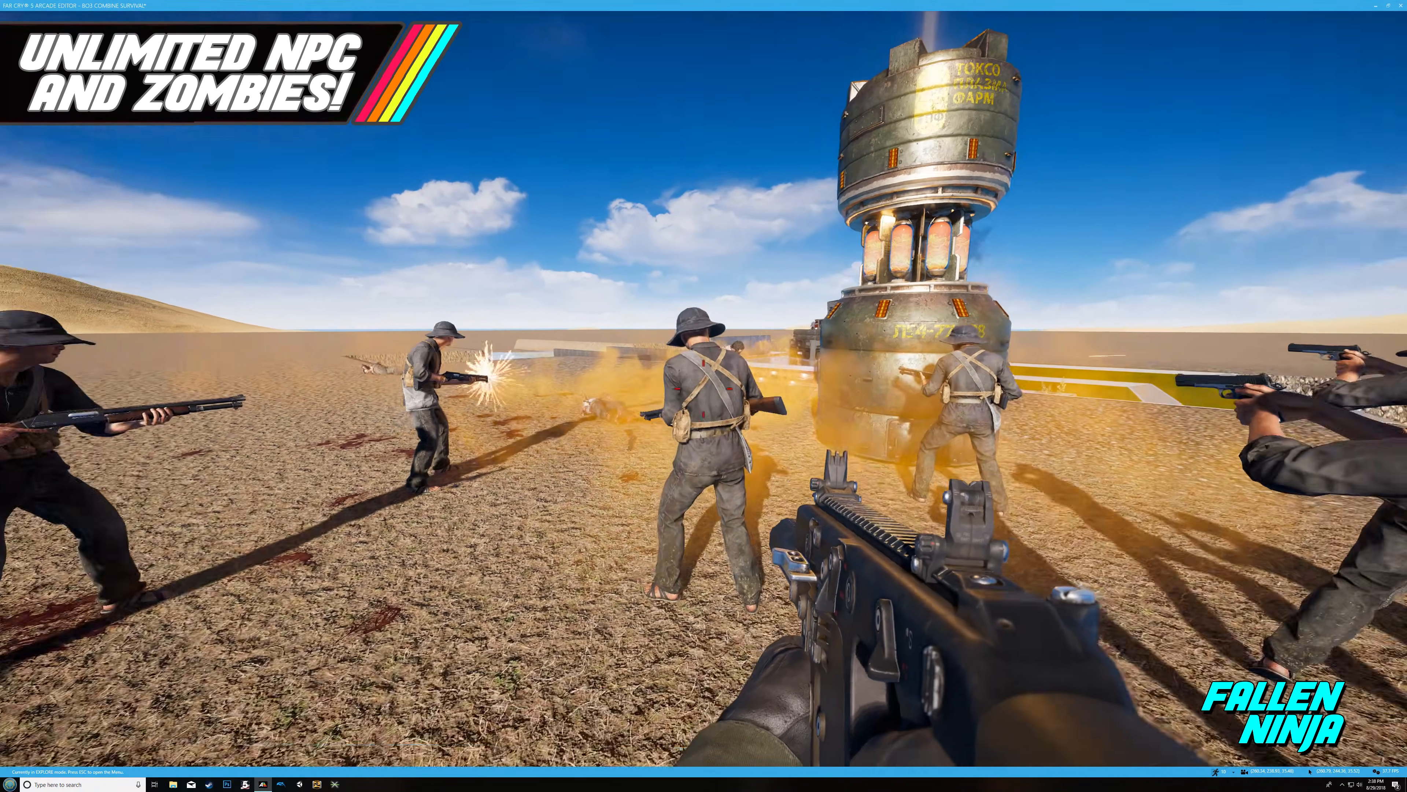
key("a")
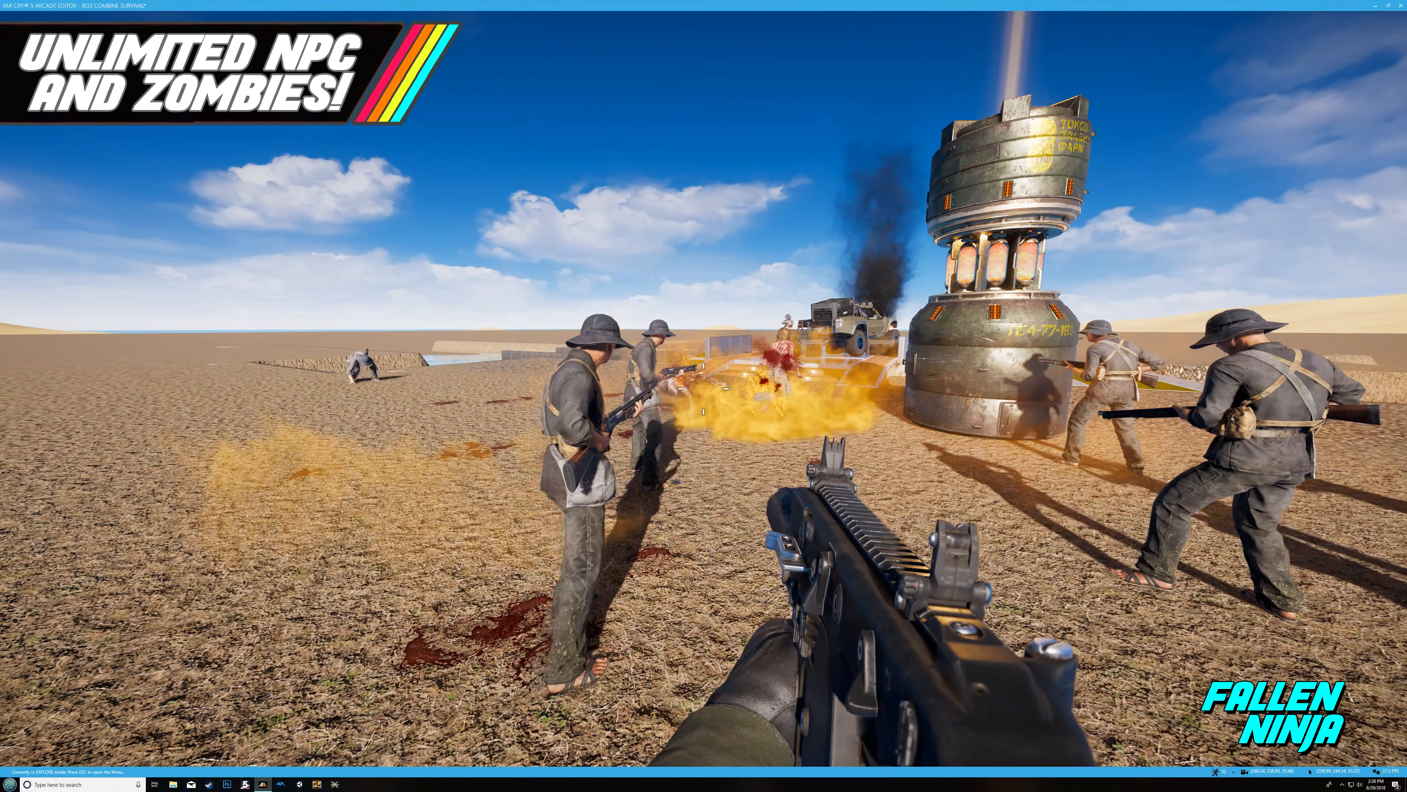
key("d")
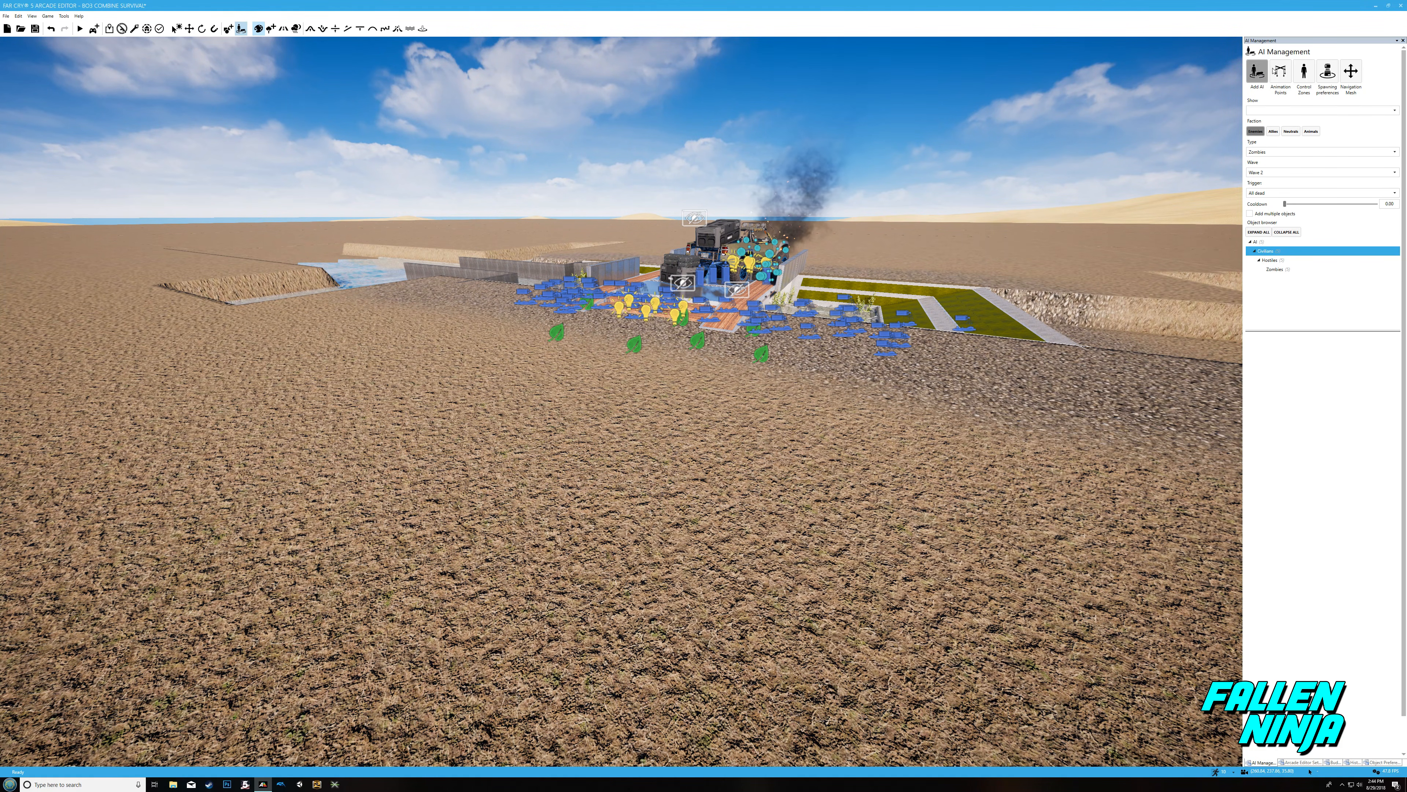
Step: Place a DLZ Dynamic Spawner Capsule from the spawning preferences objects on the open ground in front of the base
left_click(1328, 71)
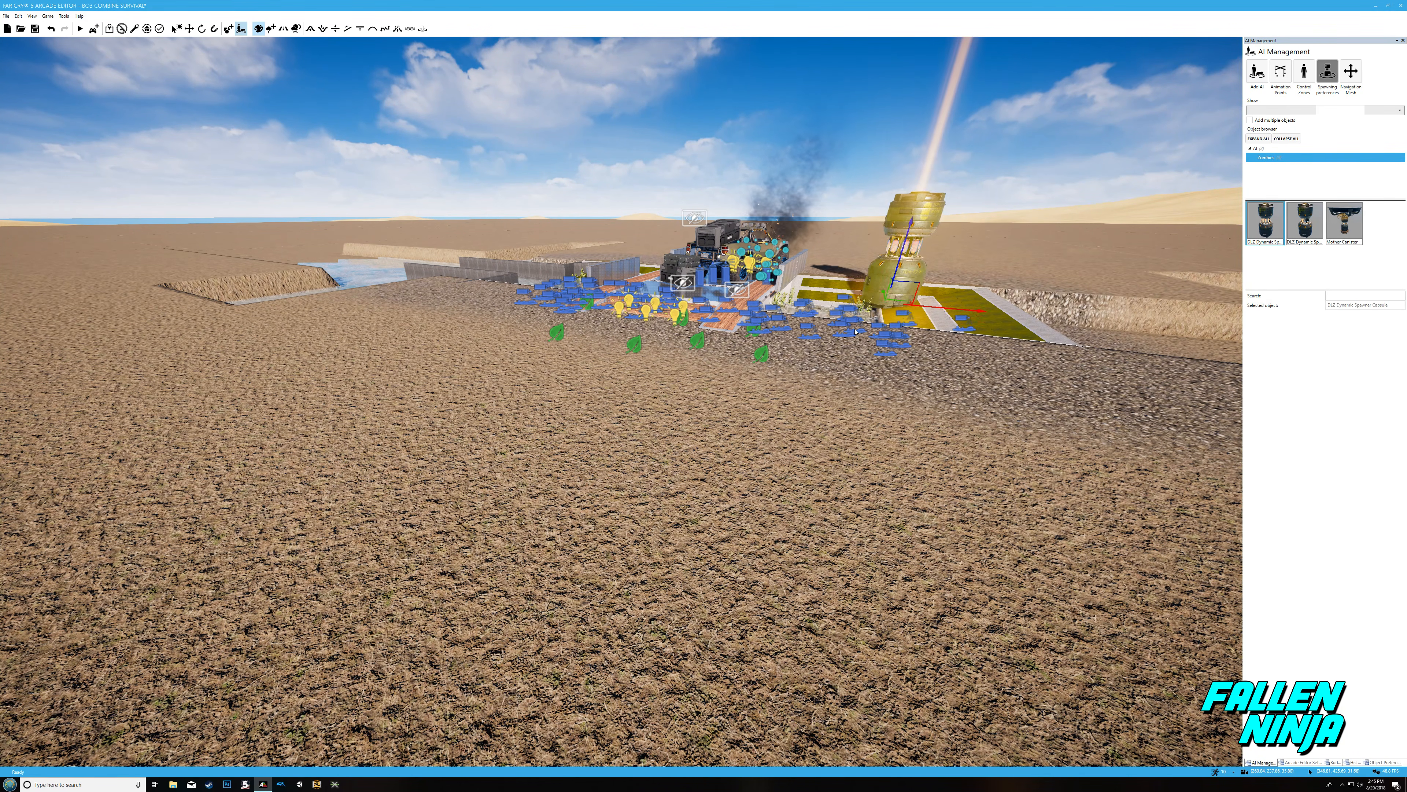
left_click(741, 445)
key("s")
mouse_move(854, 463)
right_mouse_down()
mouse_move(848, 410)
mouse_move(854, 444)
right_mouse_up()
key("w")
Step: Place a Roach Female zombie on the ground beside the spawner capsule
left_click(1249, 71)
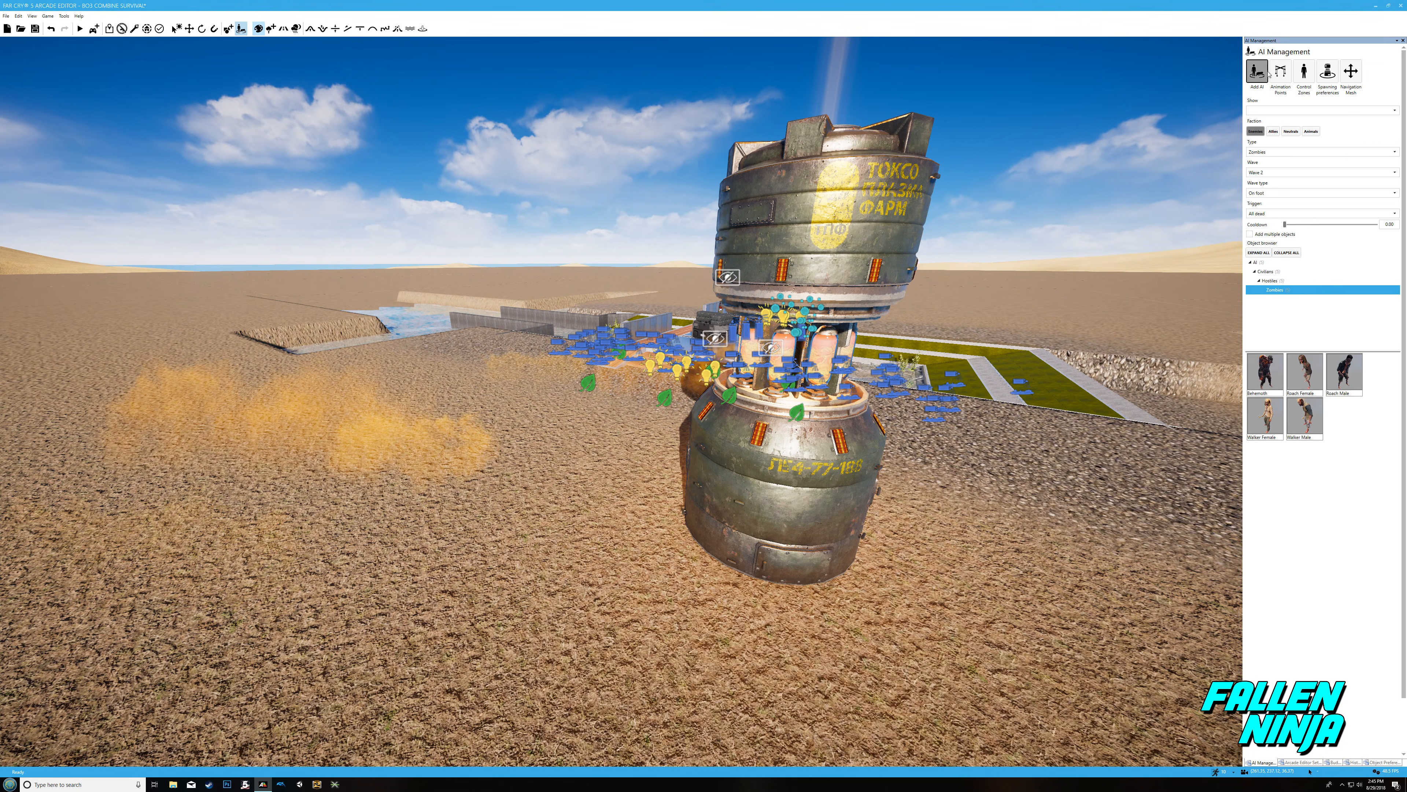
left_click(1296, 381)
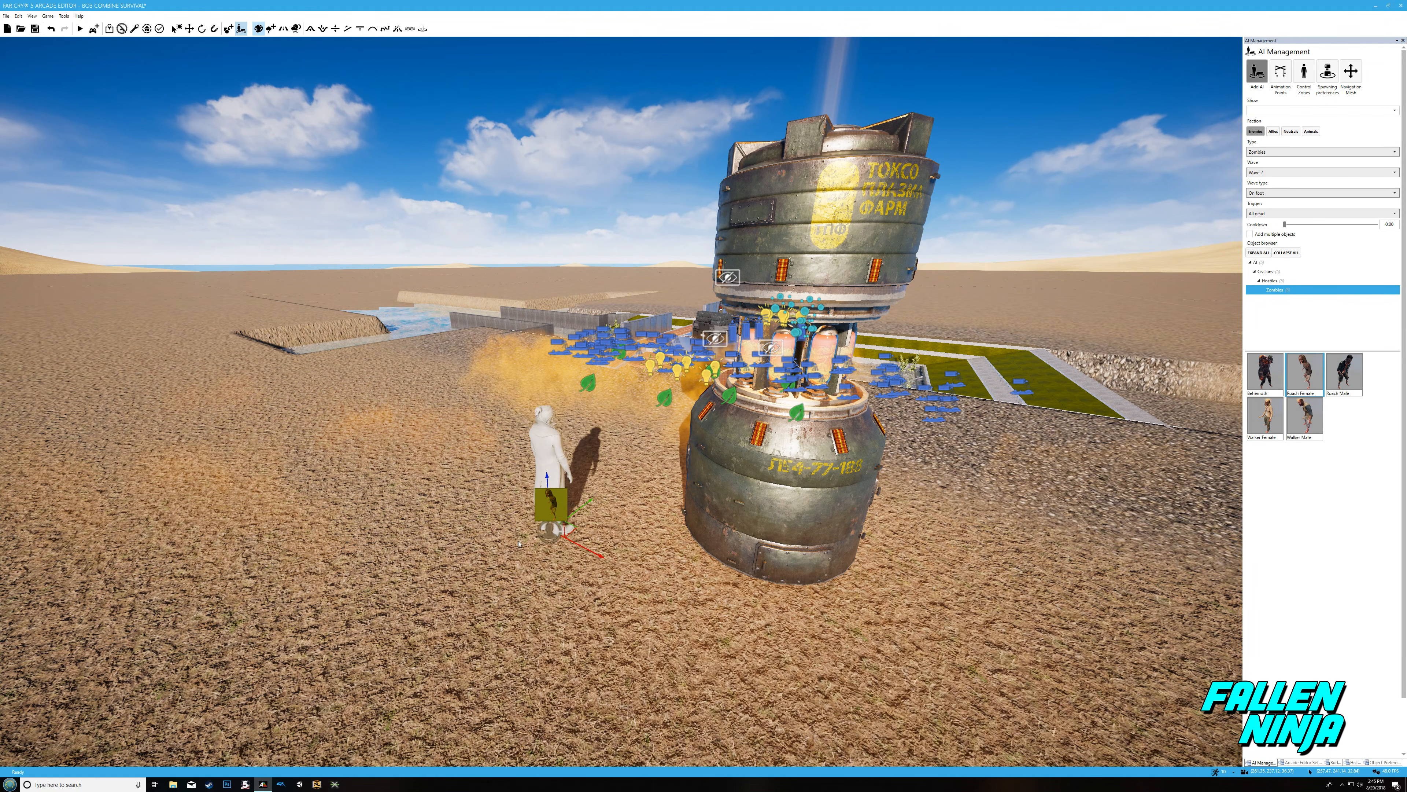
left_click(487, 545)
Step: Switch the AI type to Follower and place a follower NPC between the zombie and the capsule
left_click(1270, 152)
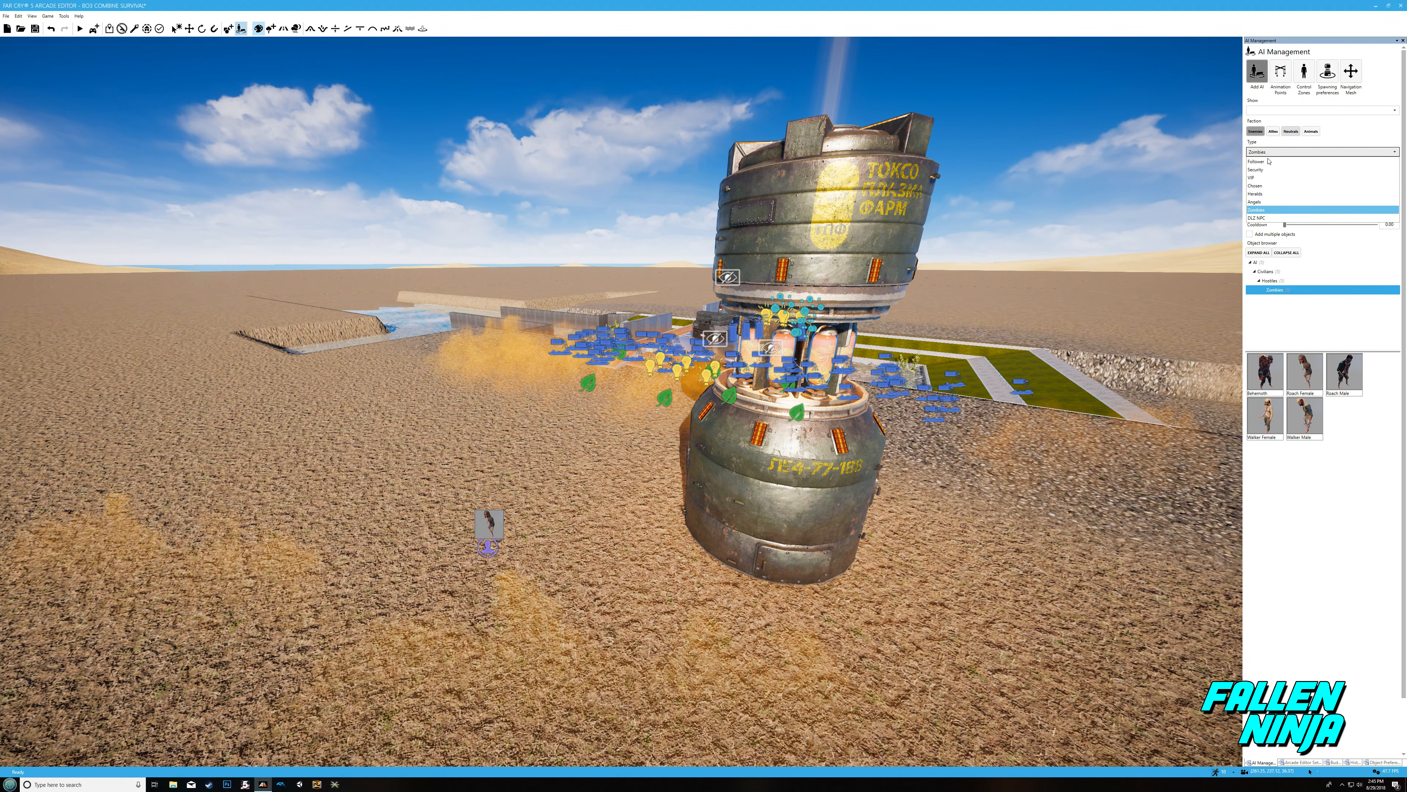
left_click(1270, 165)
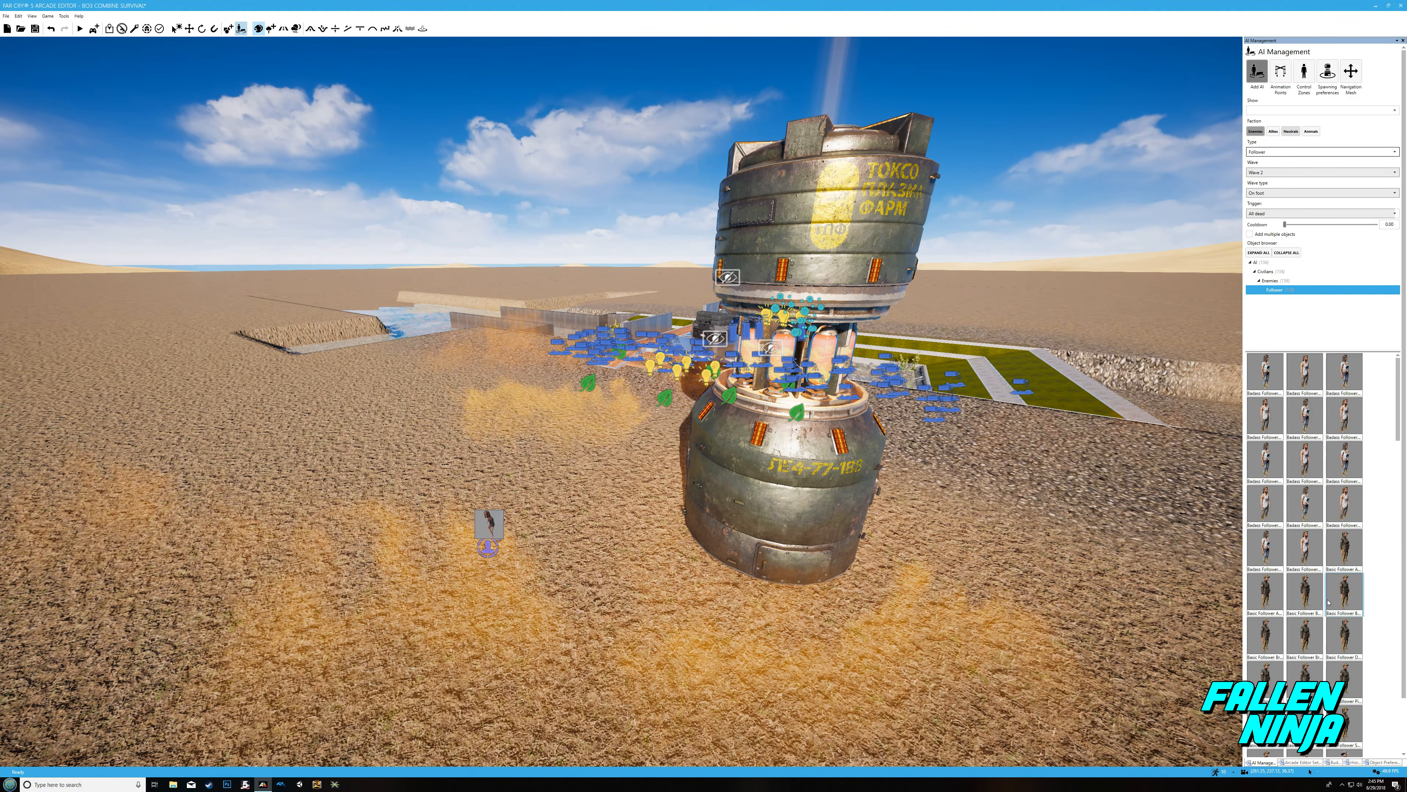
left_click(555, 555)
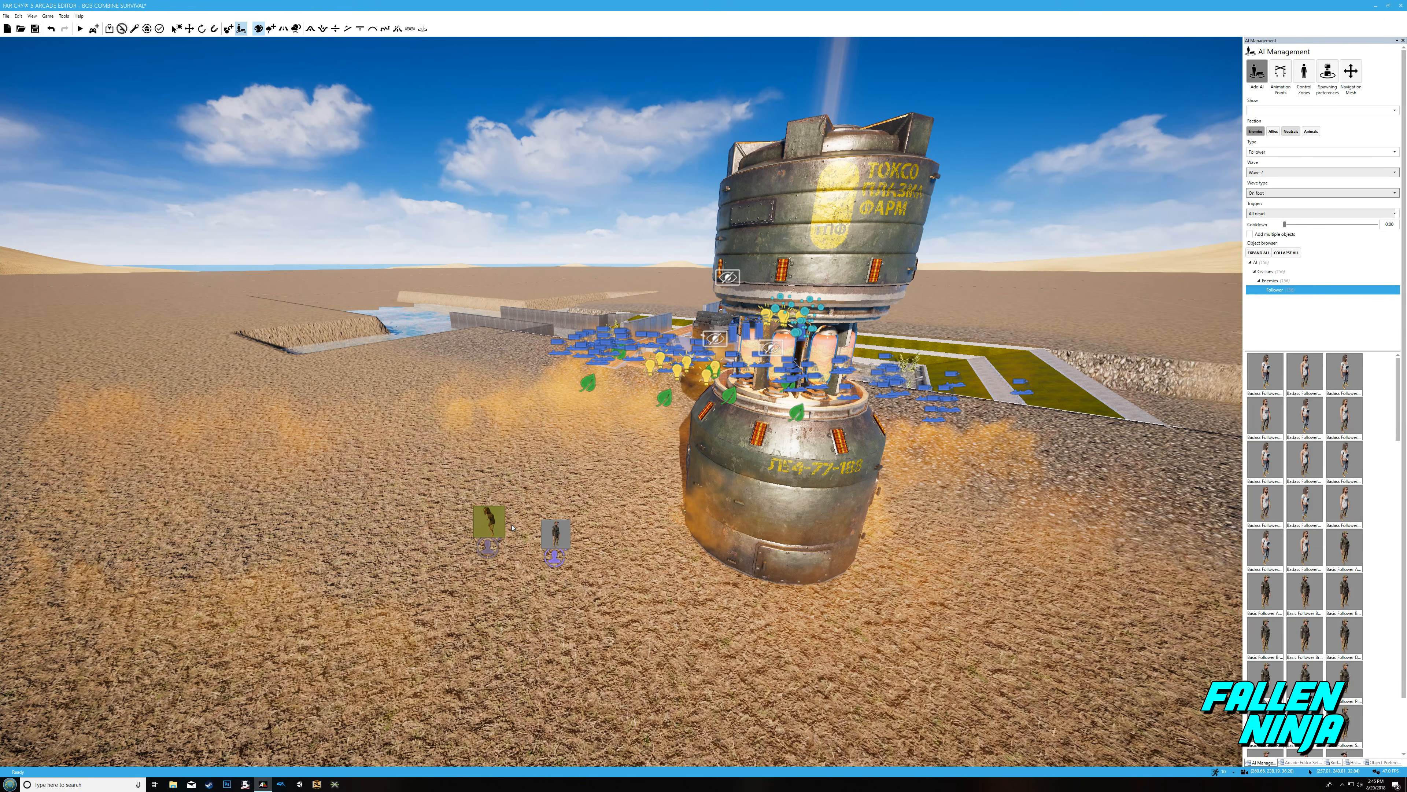
Step: Assign the DLZ Dynamic Spawner Capsule as the spawning preference of both the follower NPC and the zombie
left_click(558, 533)
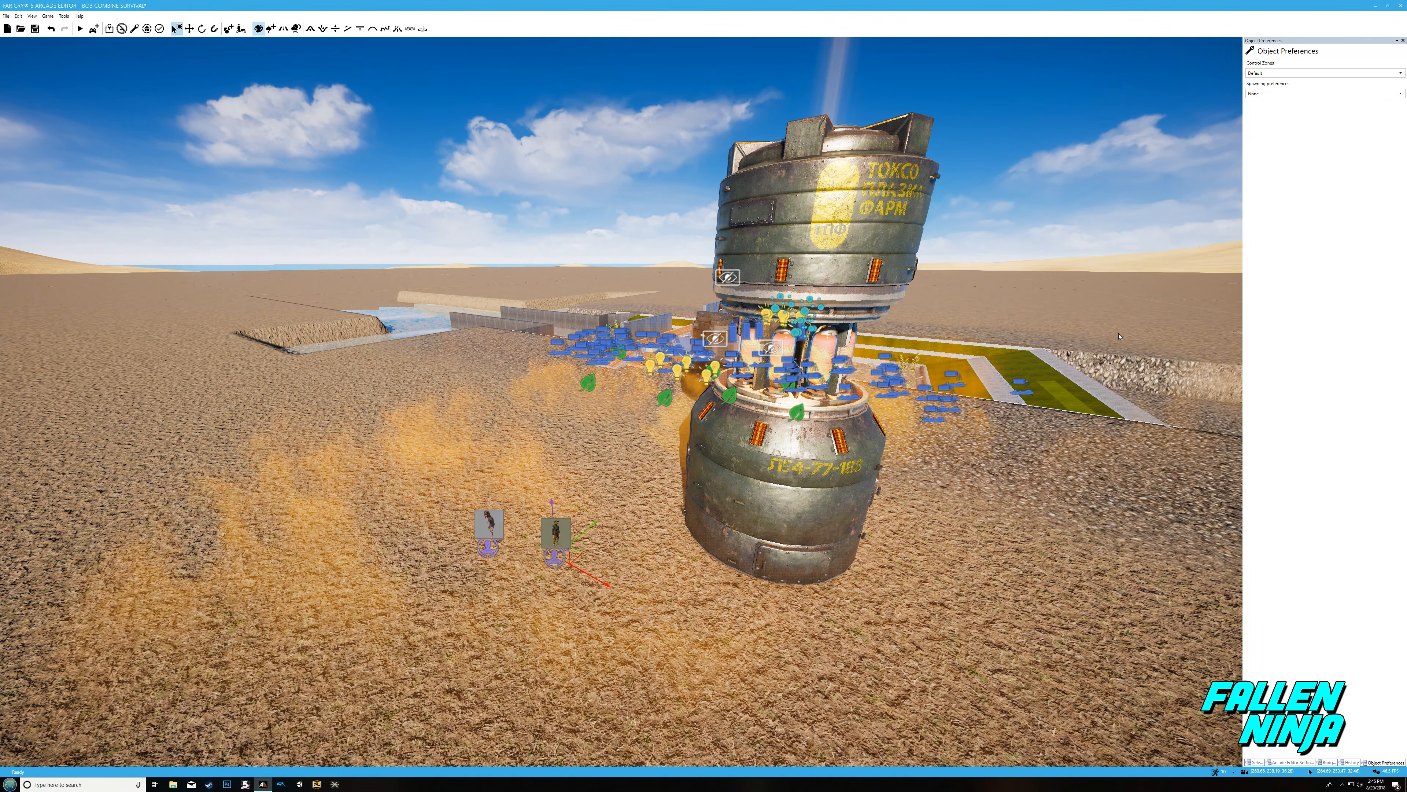
left_click(1255, 94)
left_click(1257, 111)
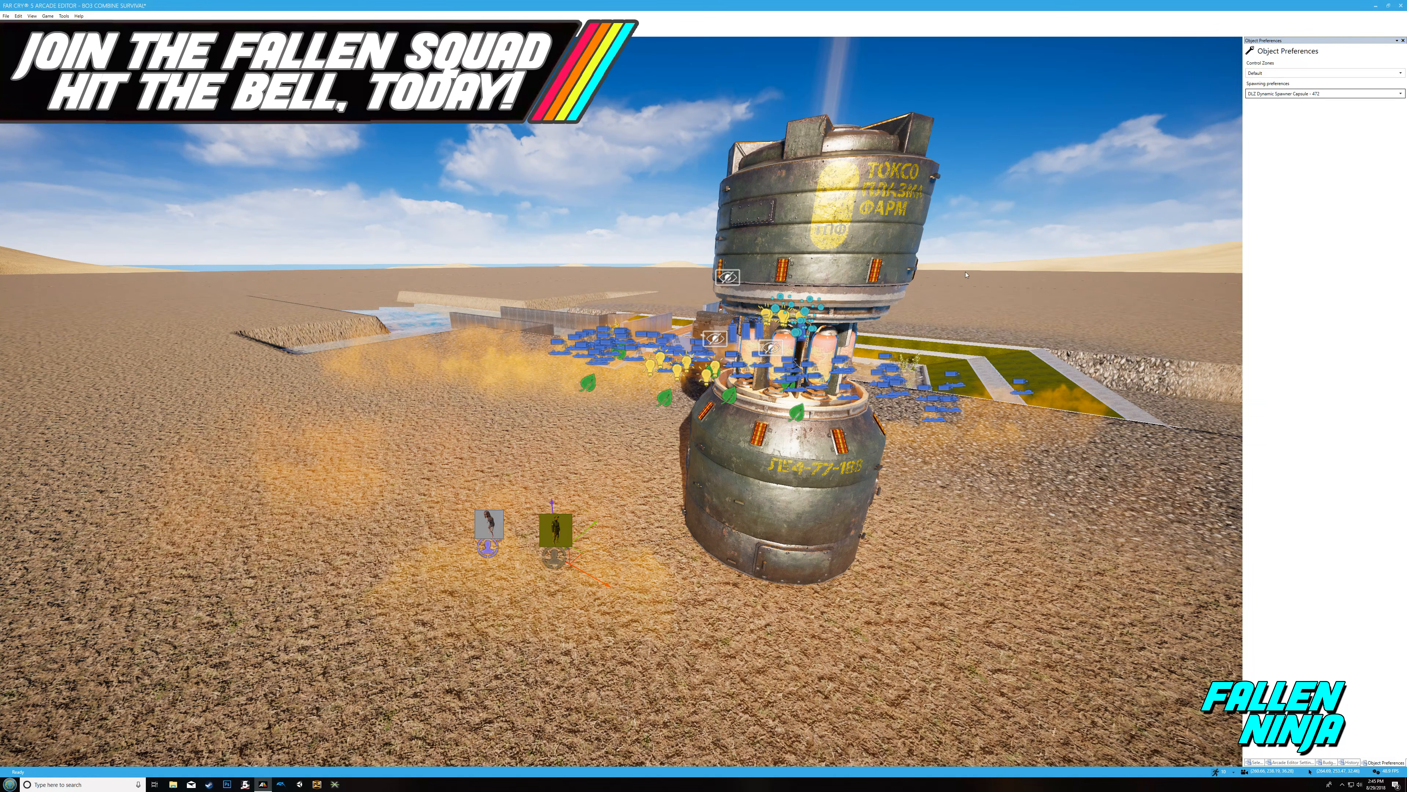
left_click(489, 536)
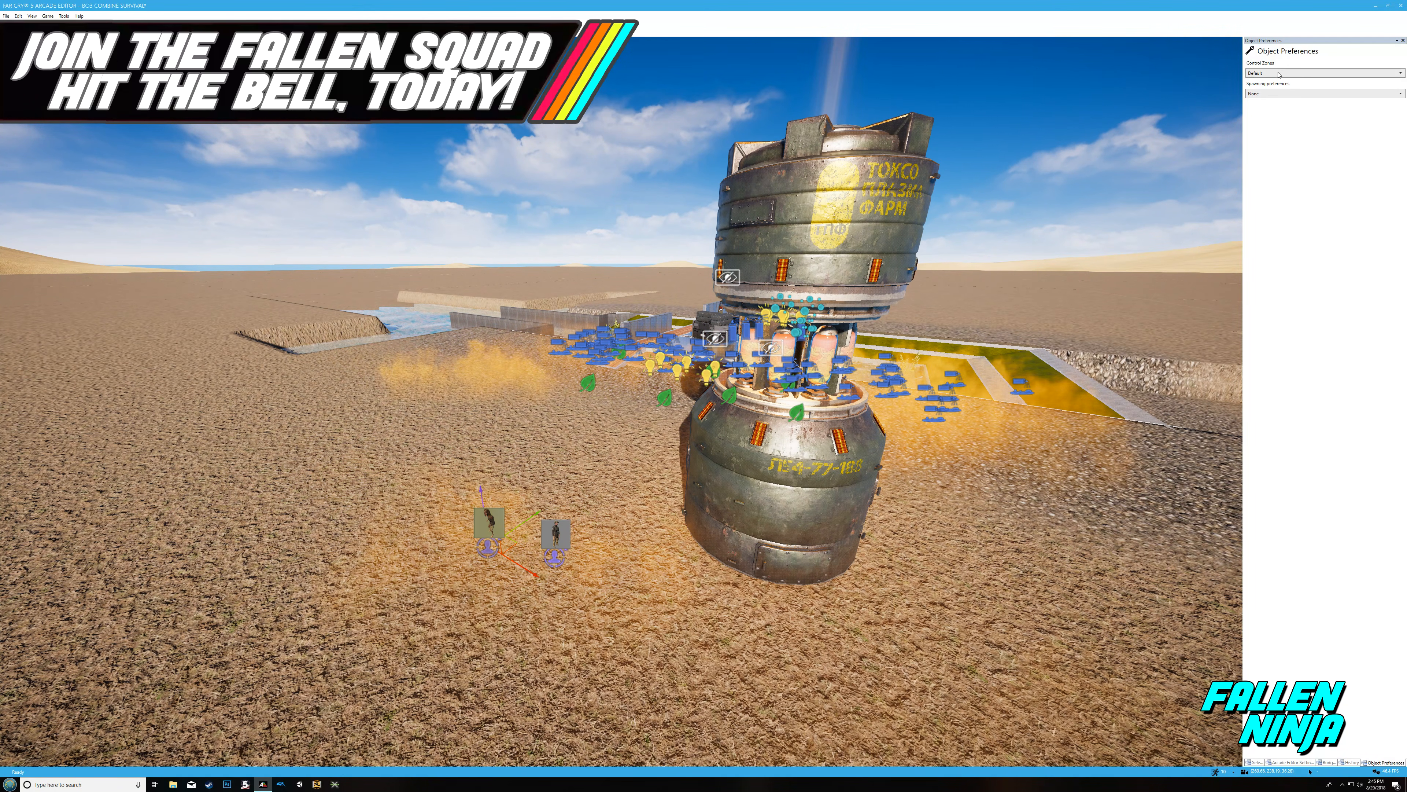
left_click(1270, 111)
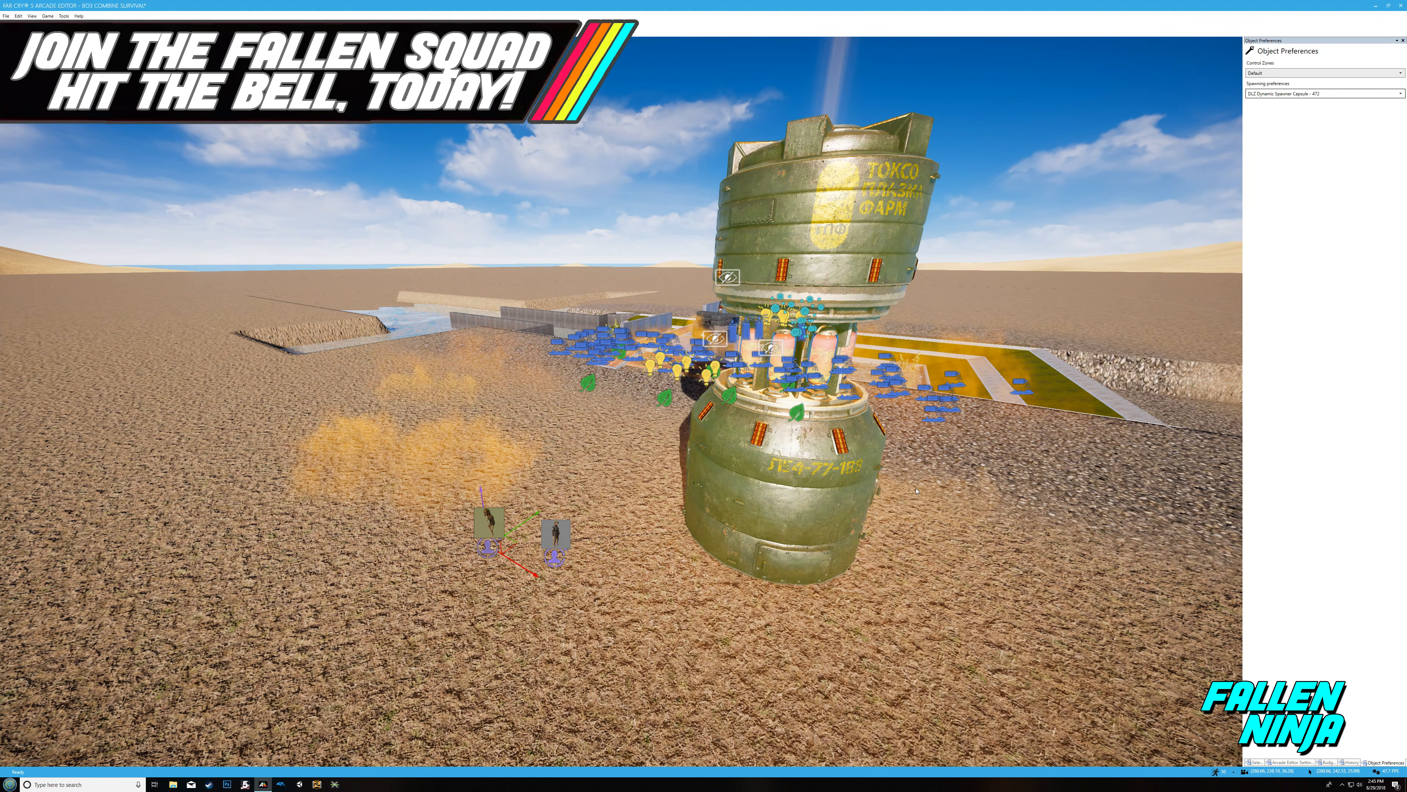
key("w")
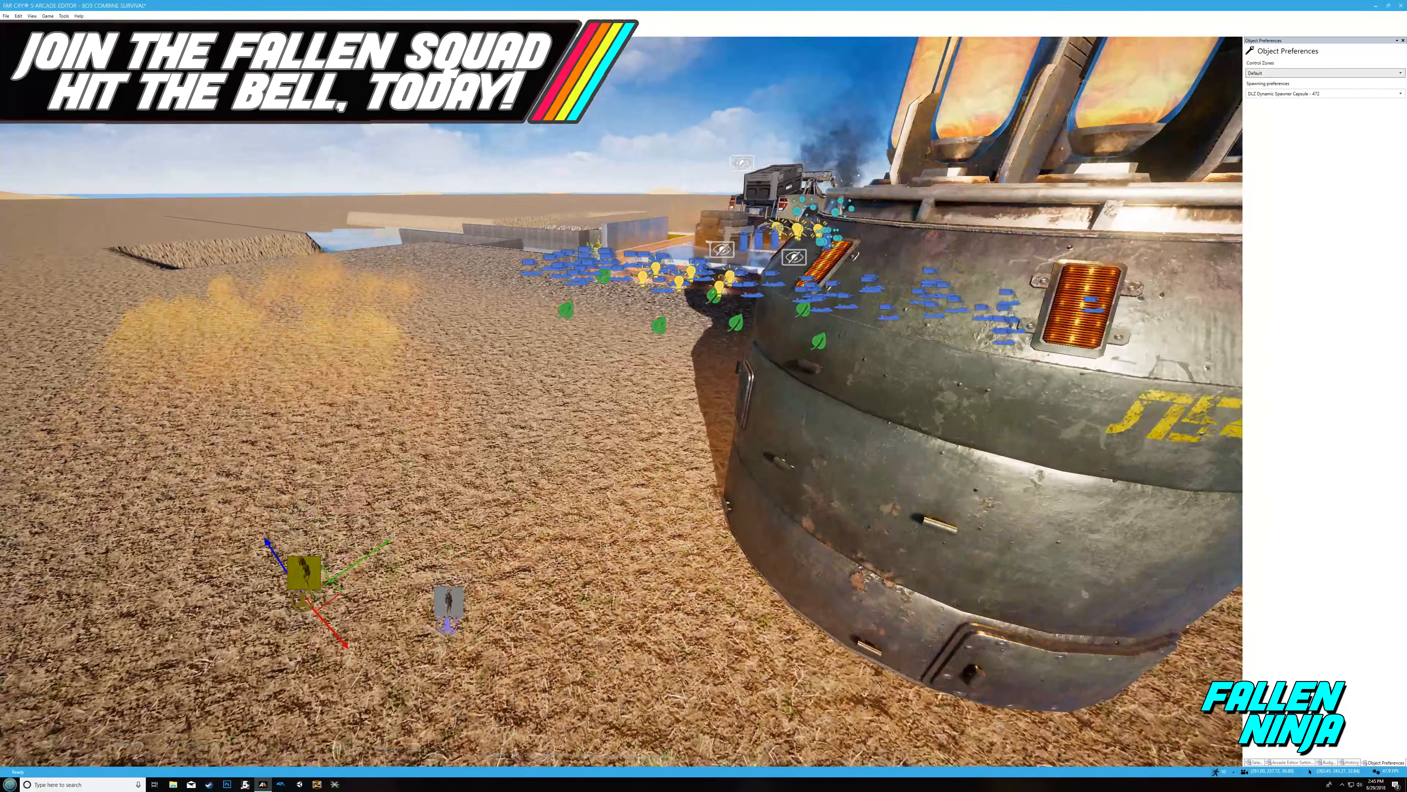
key("s")
key("w")
right_click_drag(864, 505, 847, 550)
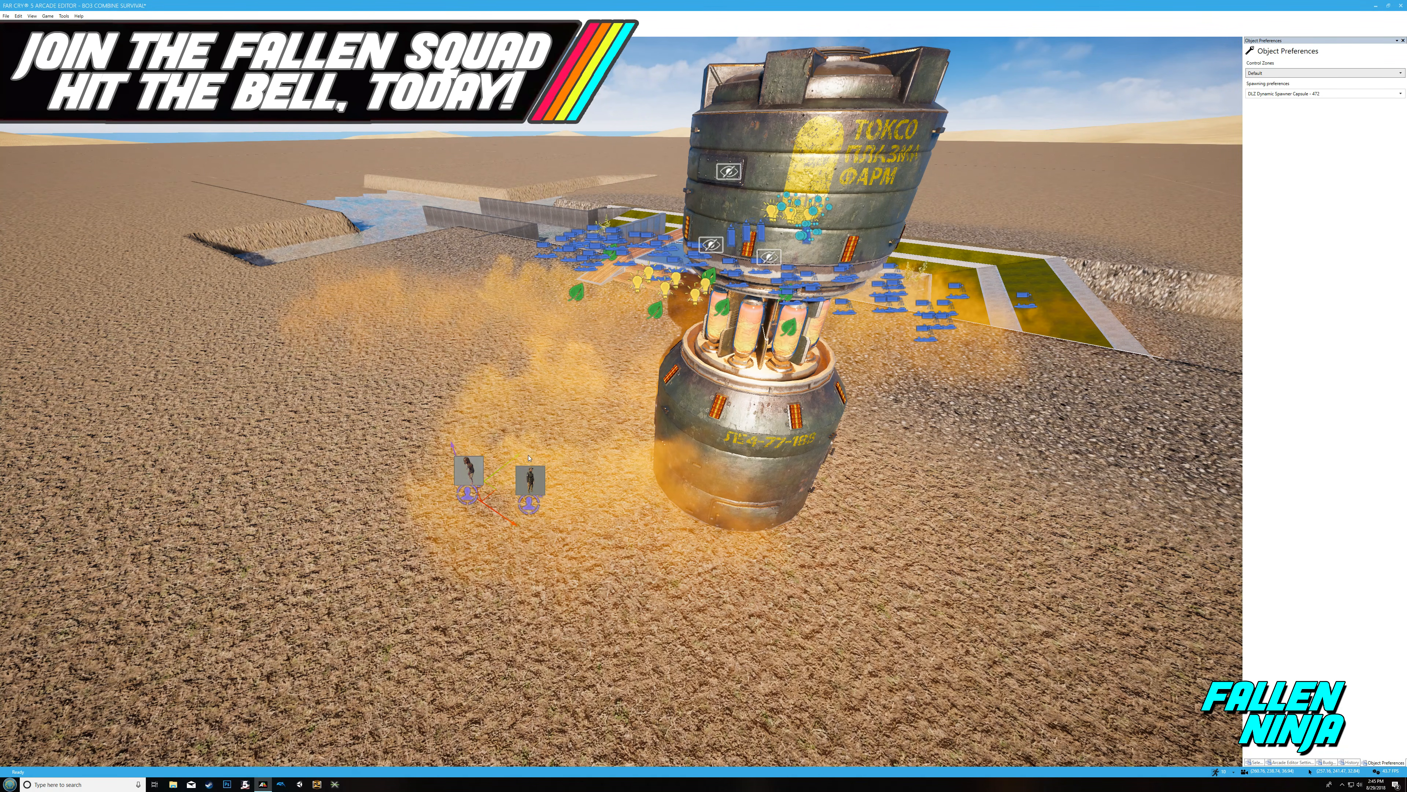
mouse_move(848, 550)
right_mouse_down()
mouse_move(852, 516)
mouse_move(858, 571)
mouse_move(854, 555)
right_mouse_up()
right_click_drag(405, 477, 360, 476)
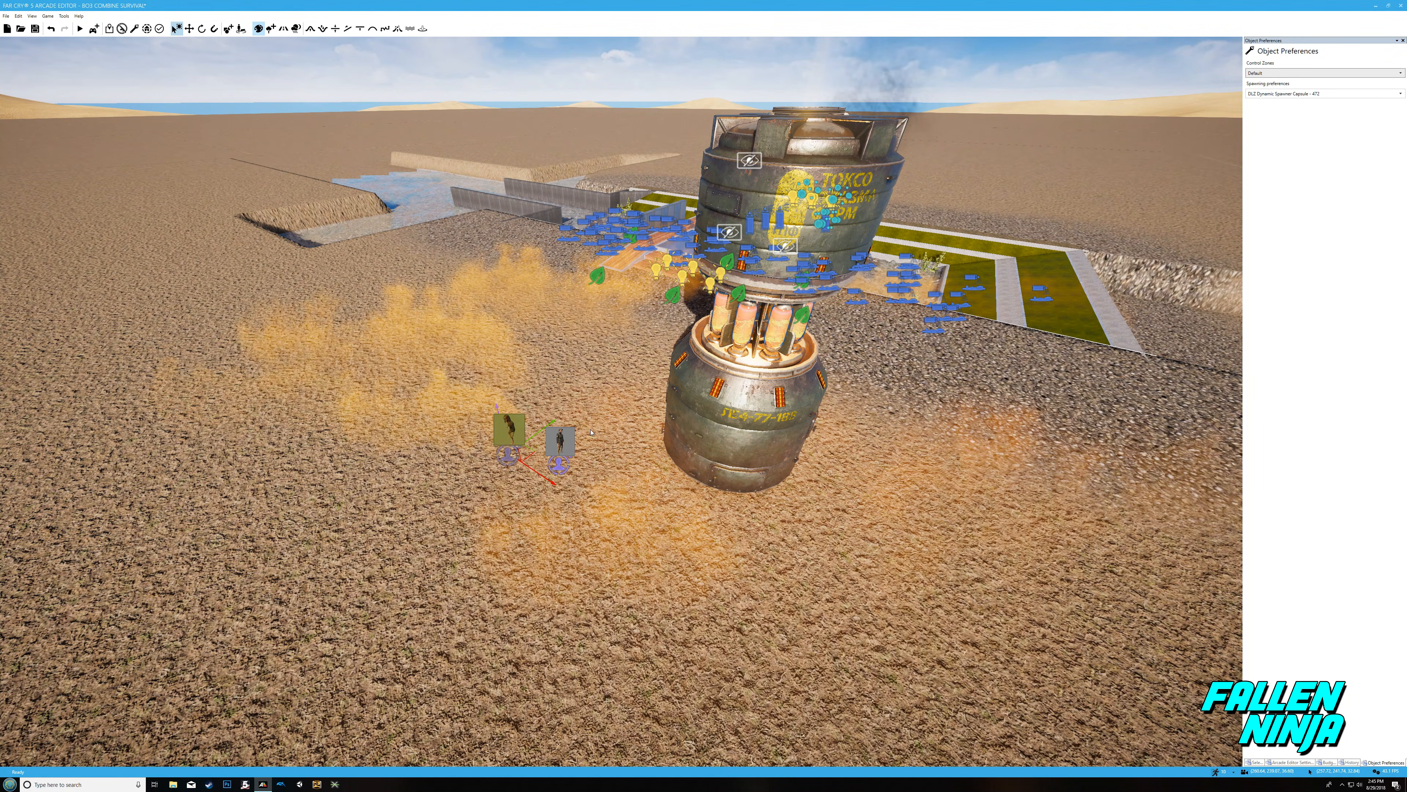
mouse_move(591, 432)
right_mouse_down()
mouse_move(620, 420)
mouse_move(591, 431)
right_mouse_up()
key("w")
key("s")
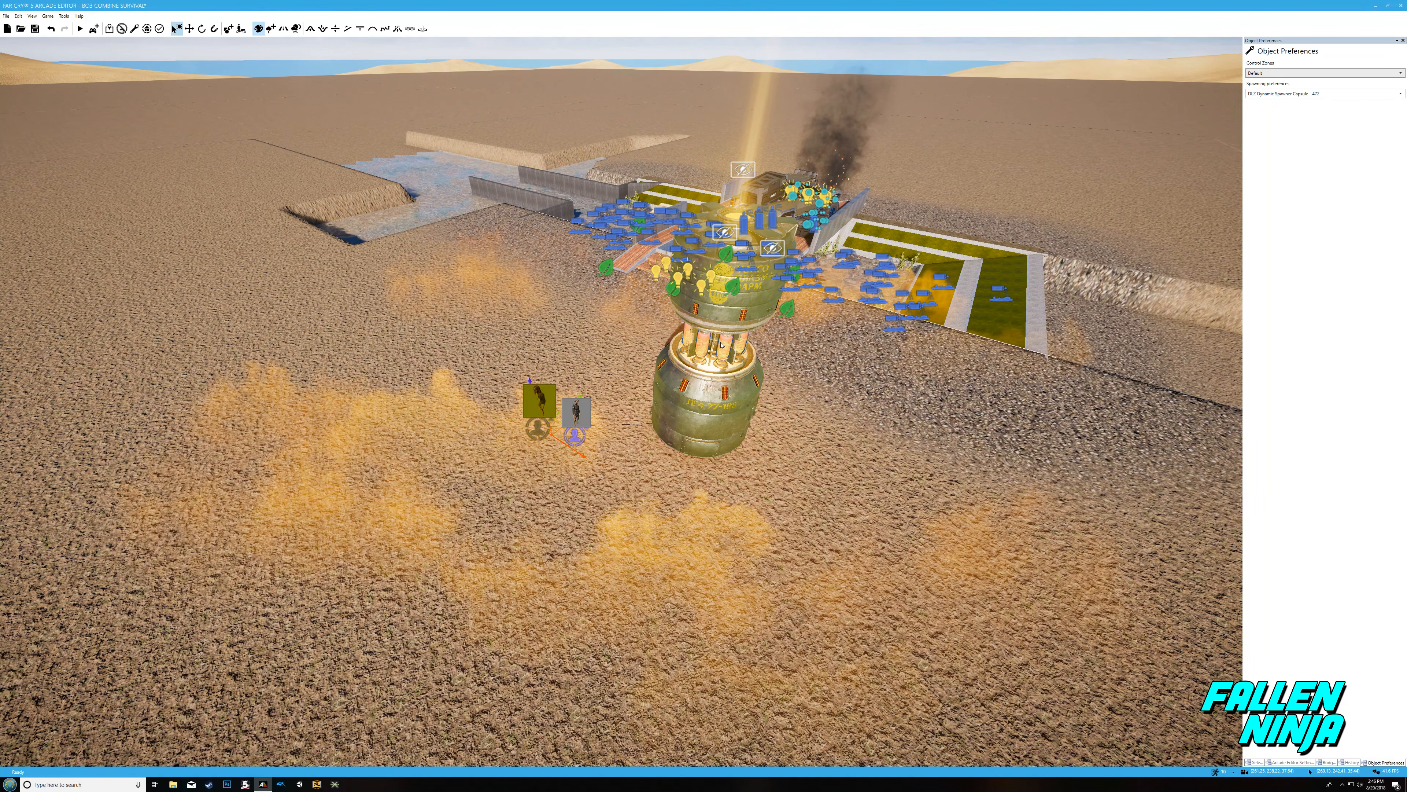
Step: Set the spawner capsule's Cooldown to 0.10 and lower the property listed beneath OffsetZ to its minimum
left_click(732, 385)
right_click_drag(733, 384, 765, 394)
key("w")
key("s")
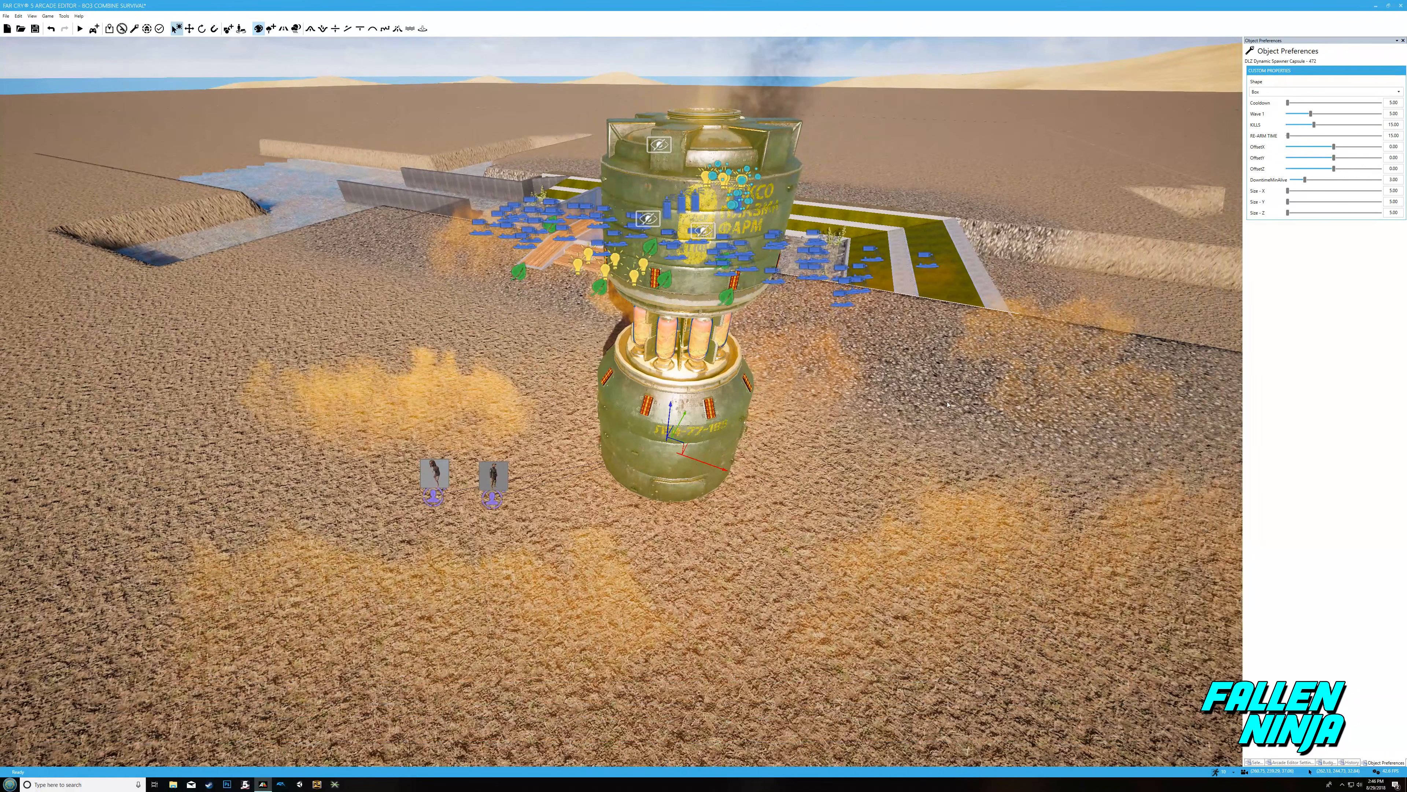
left_click(1289, 103)
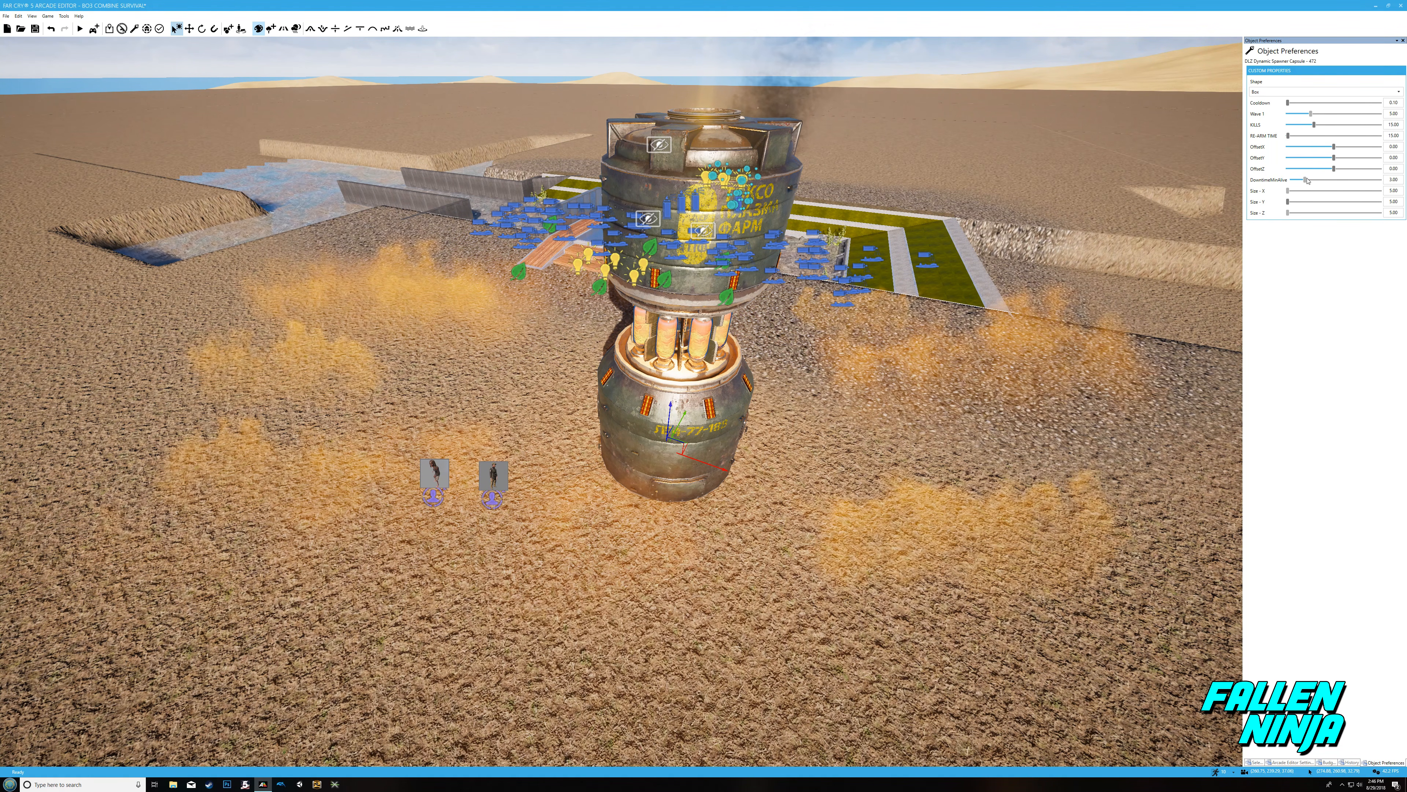
left_click_drag(1306, 180, 1275, 177)
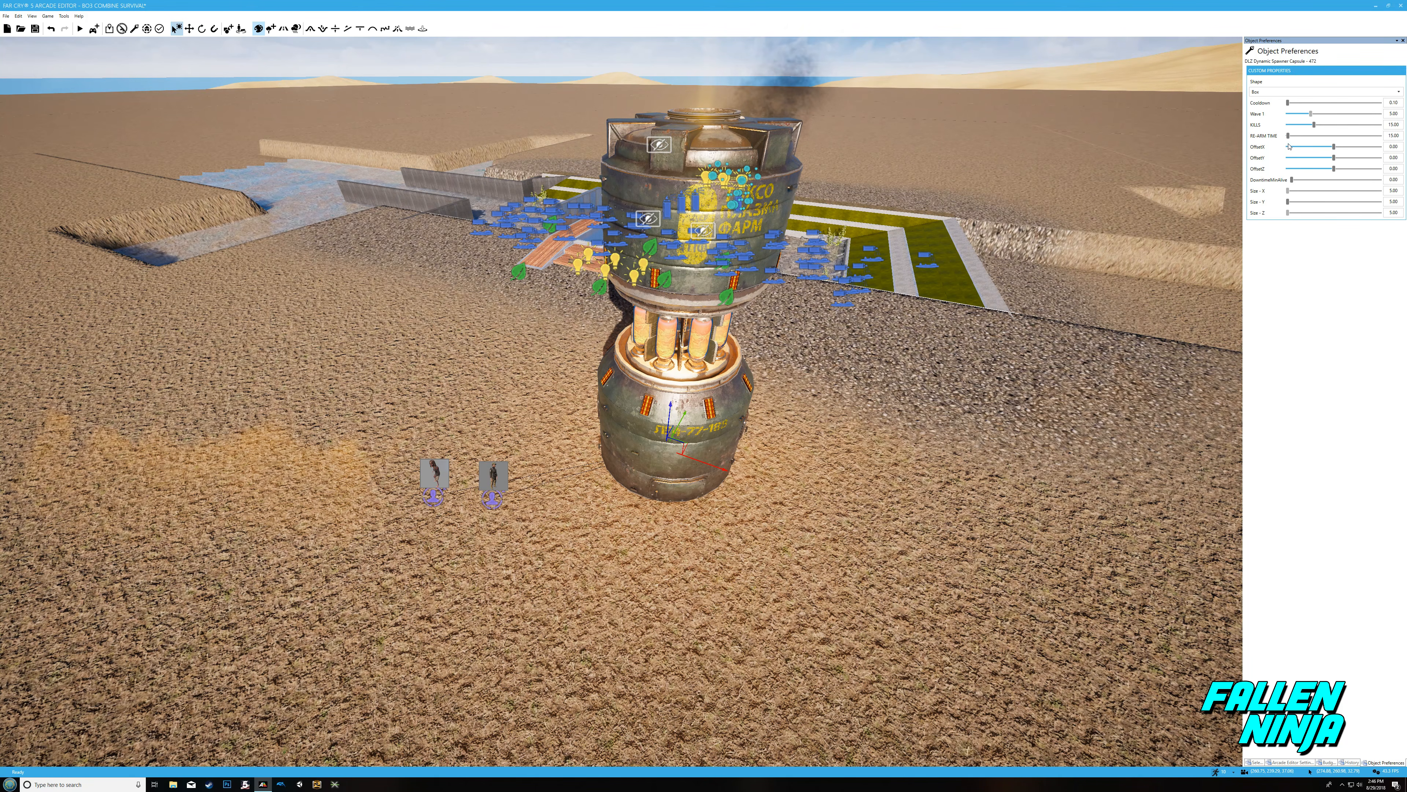
Step: Raise the spawner capsule's Wave 1 value to 20 and its KILLS value to 50
left_click(1332, 114)
left_click_drag(1331, 115, 1380, 116)
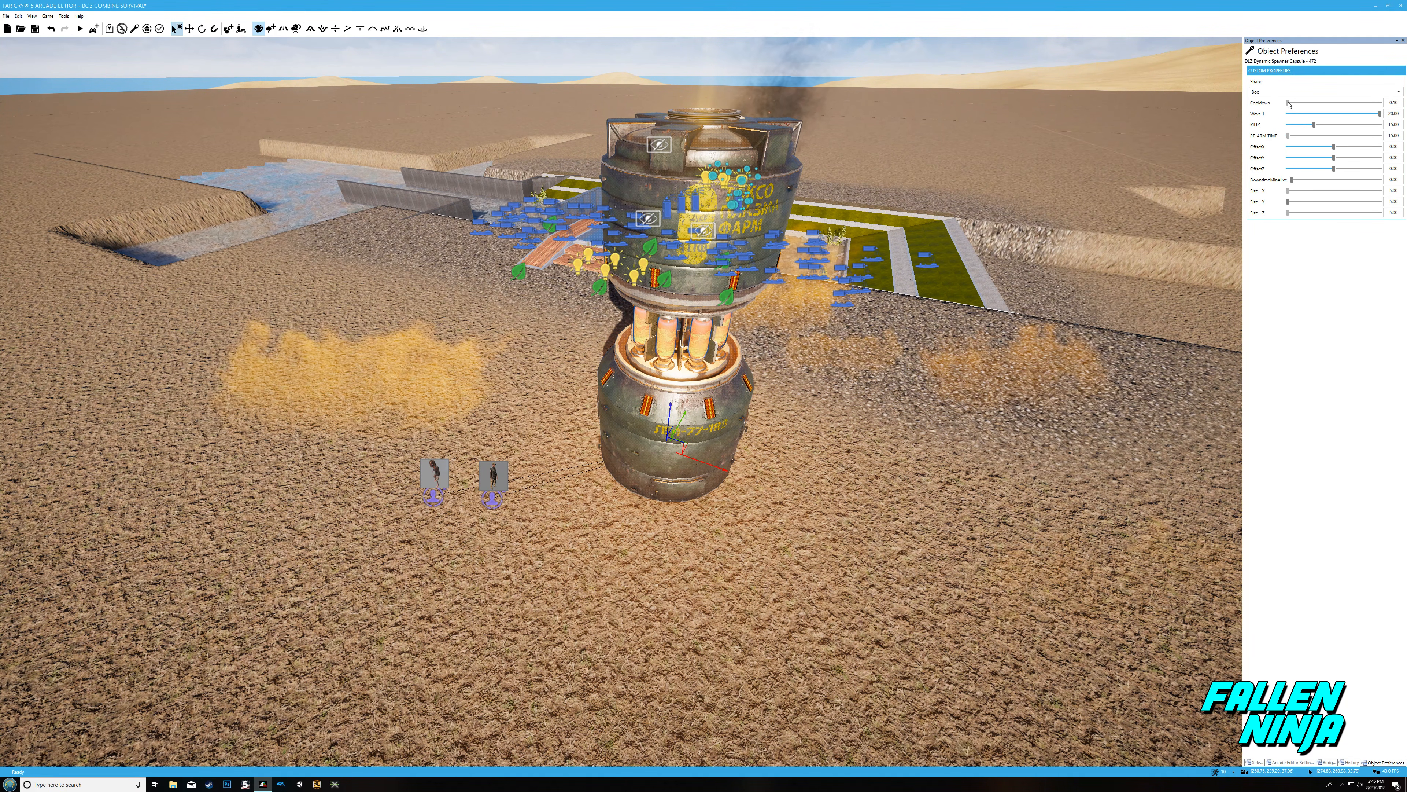
left_click_drag(1312, 125, 1406, 126)
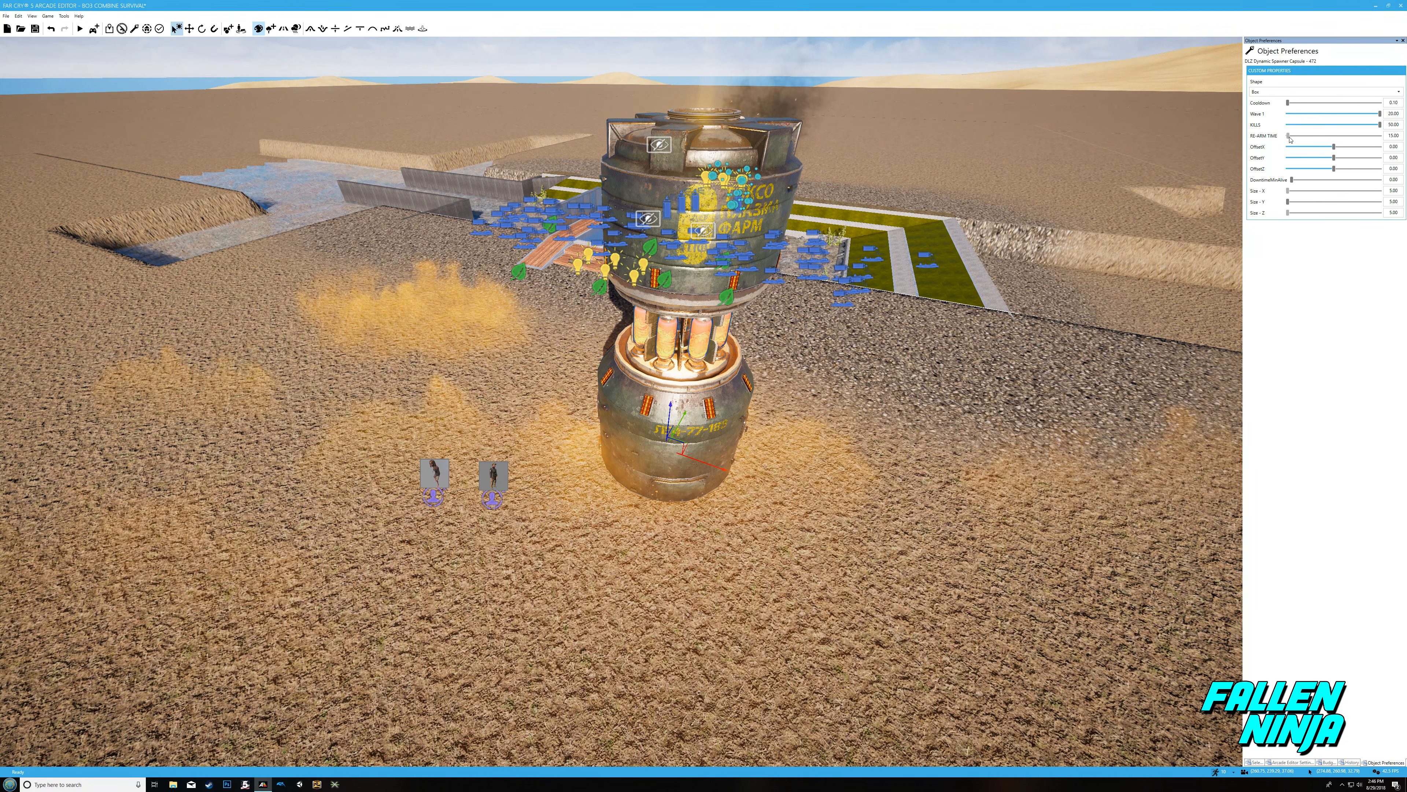
Step: Set the spawner capsule's RE-ARM TIME to 0.00 and raise its X, Y and Z sizes to roughly two-thirds of their range
left_click_drag(1289, 136, 1275, 137)
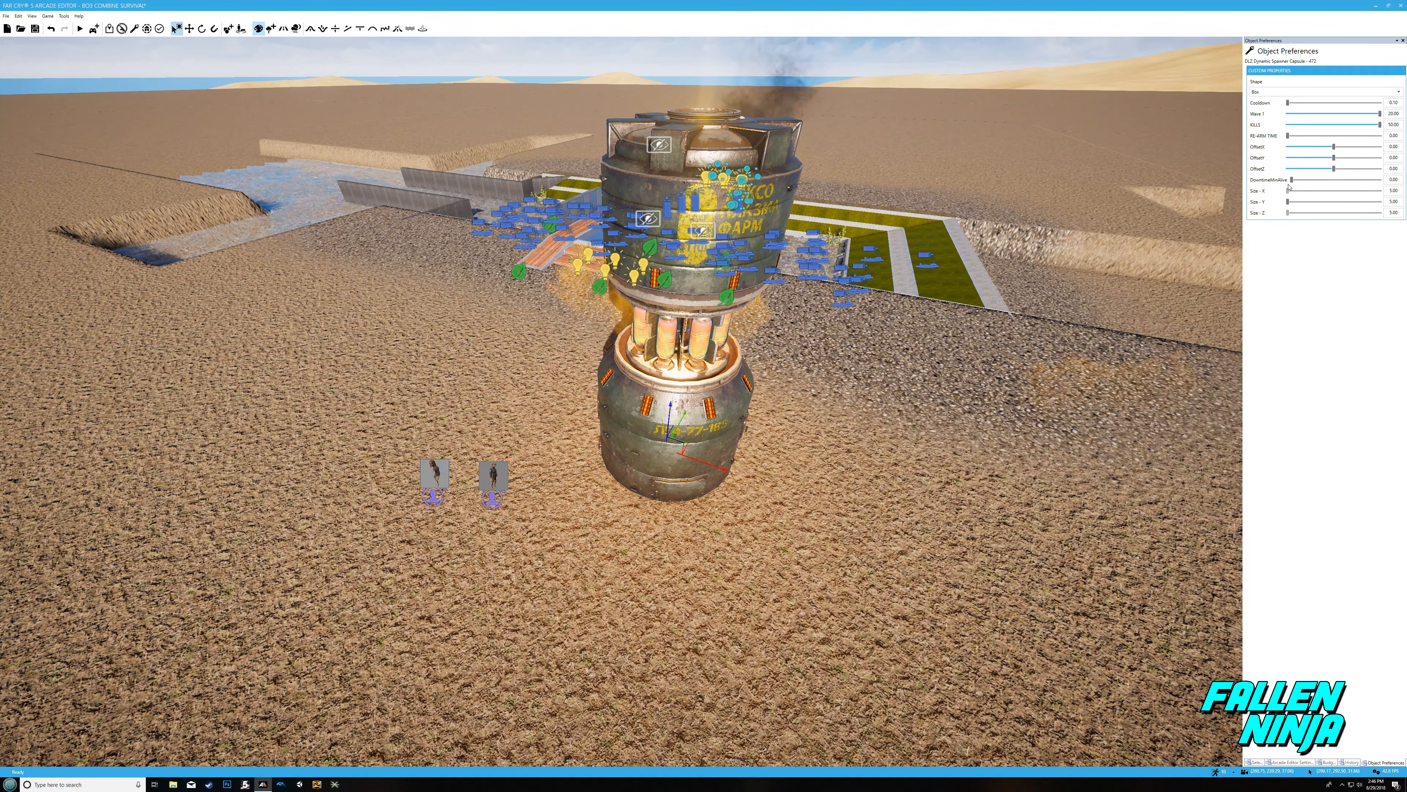
left_click_drag(1288, 192, 1351, 194)
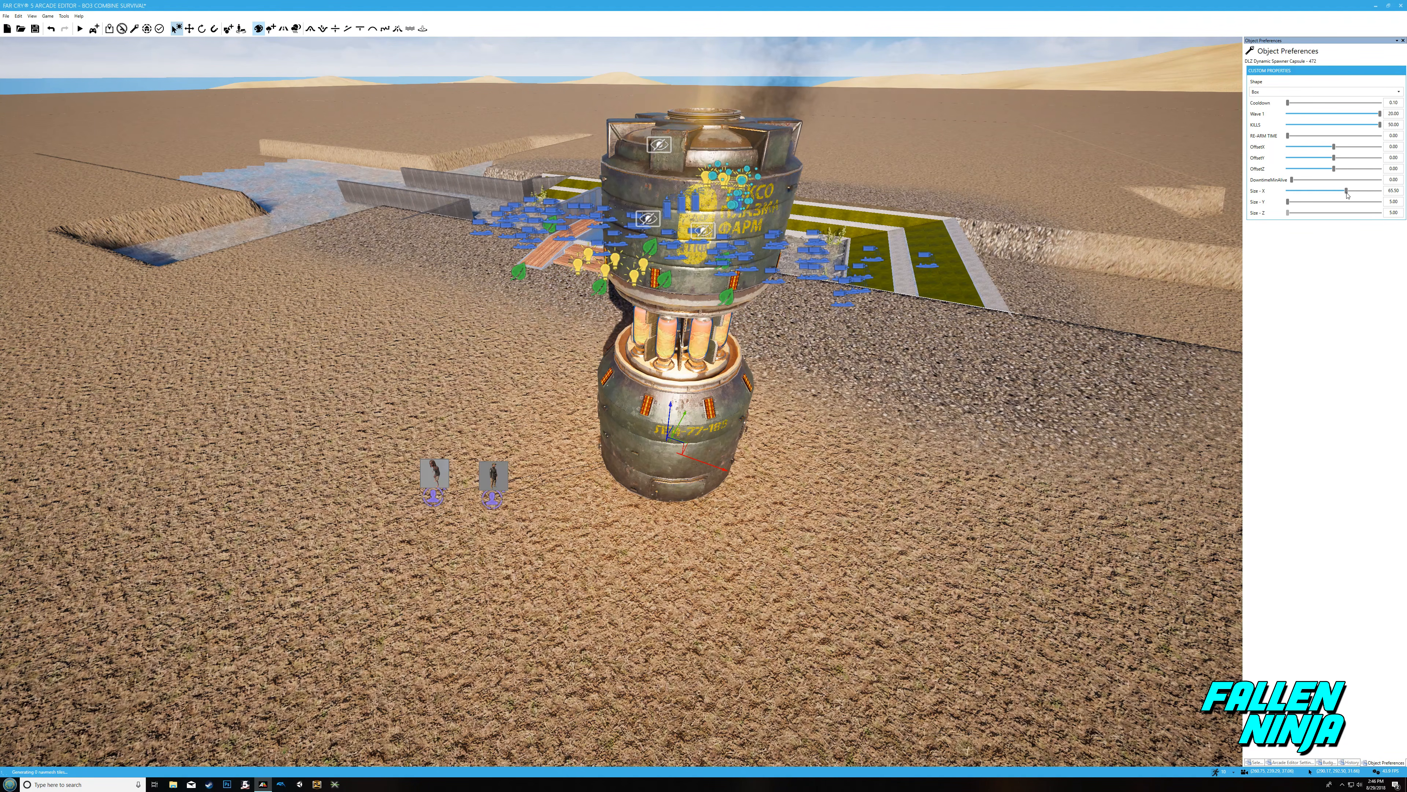
left_click(1350, 202)
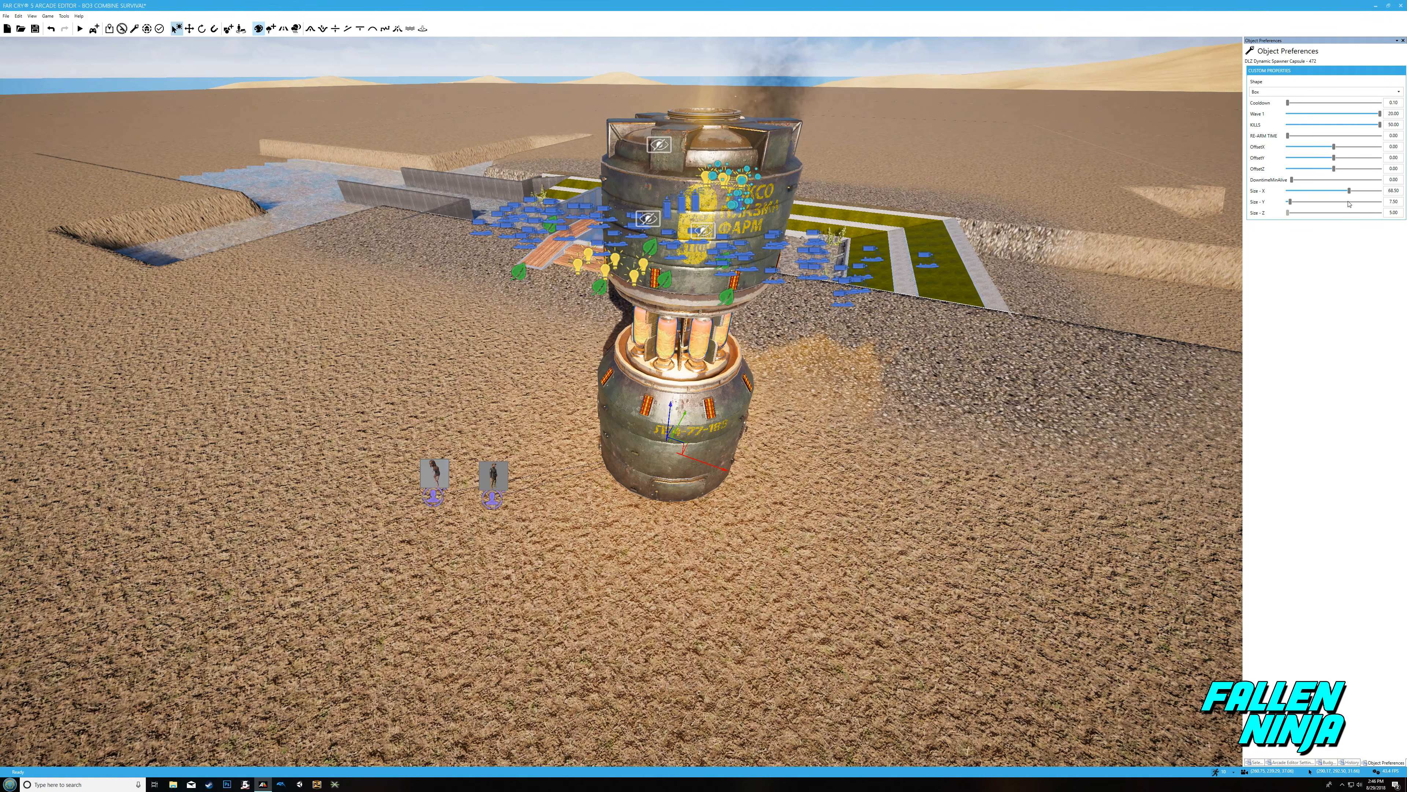
left_click(1350, 213)
left_click_drag(1351, 215, 1350, 215)
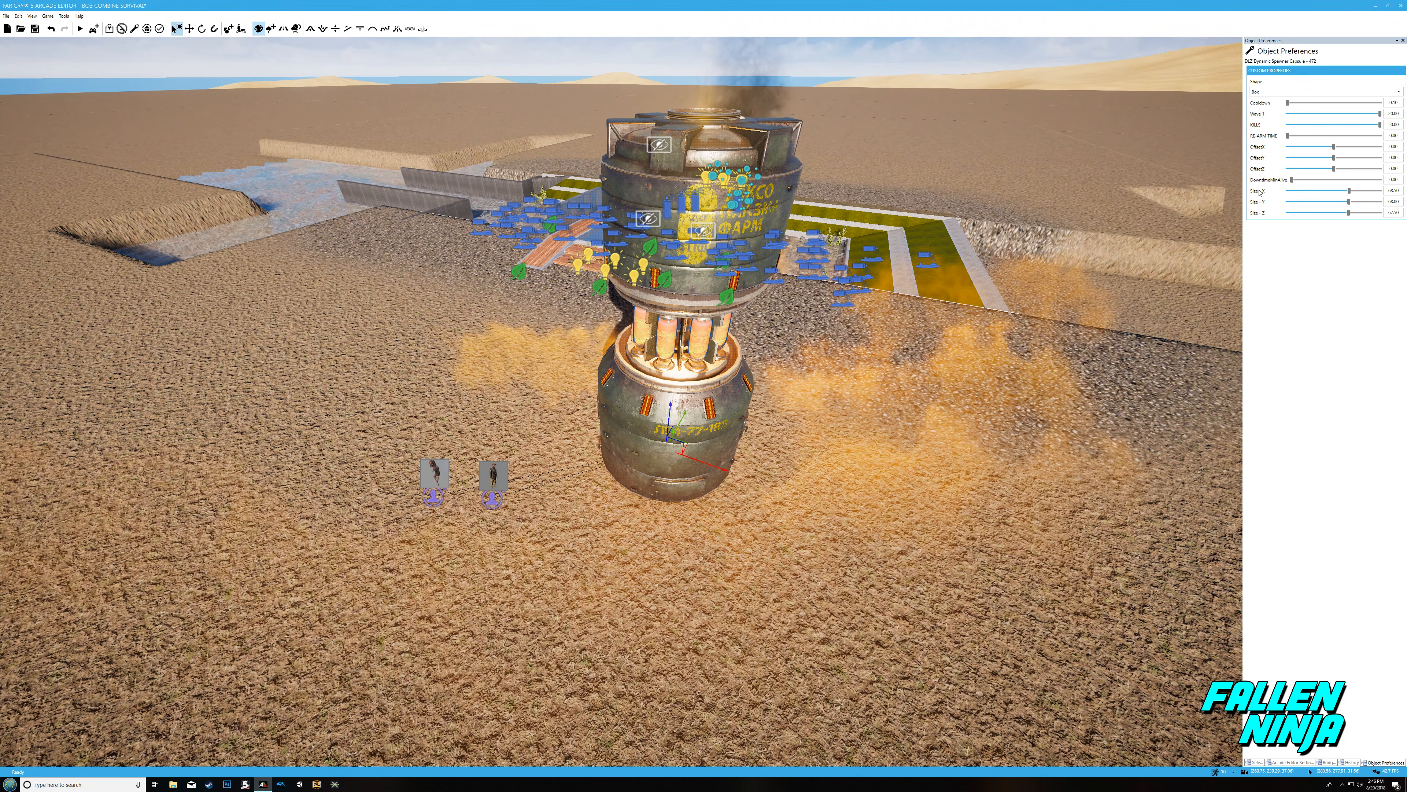
right_click_drag(1069, 301, 970, 336)
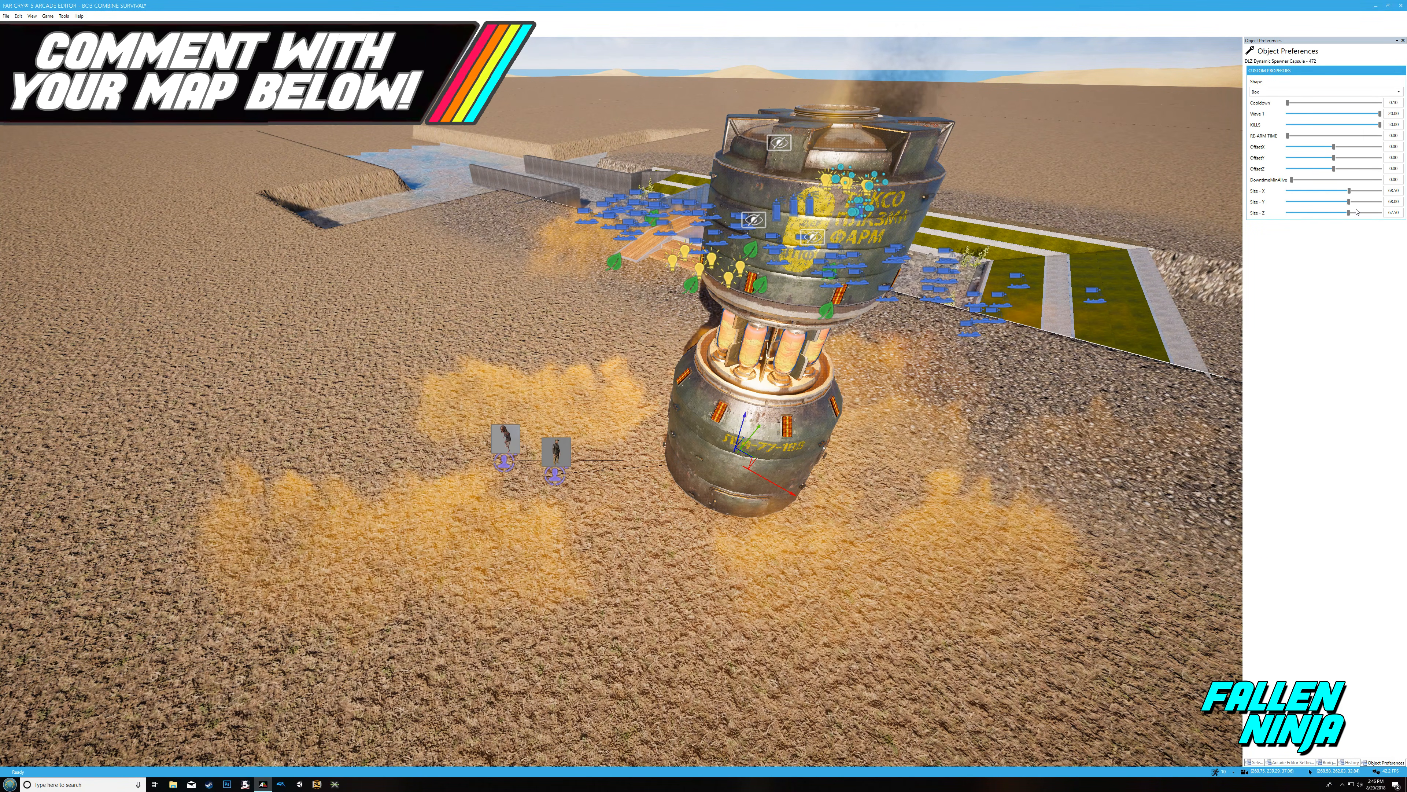
key("w")
right_click_drag(1063, 355, 1002, 382)
key("s")
key("w")
key("s")
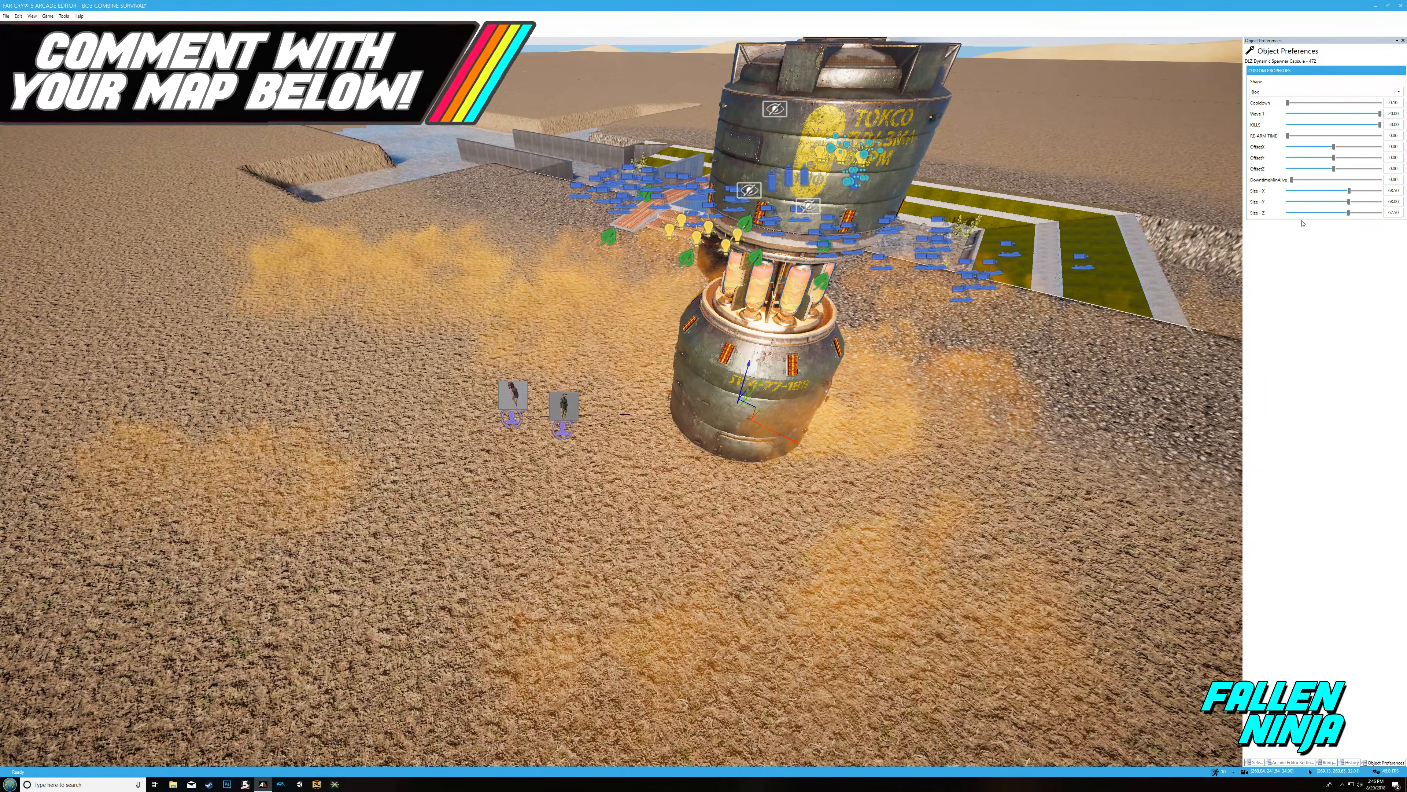
key("w")
mouse_move(463, 158)
right_mouse_down()
mouse_move(482, 161)
mouse_move(470, 175)
right_mouse_up()
key("s")
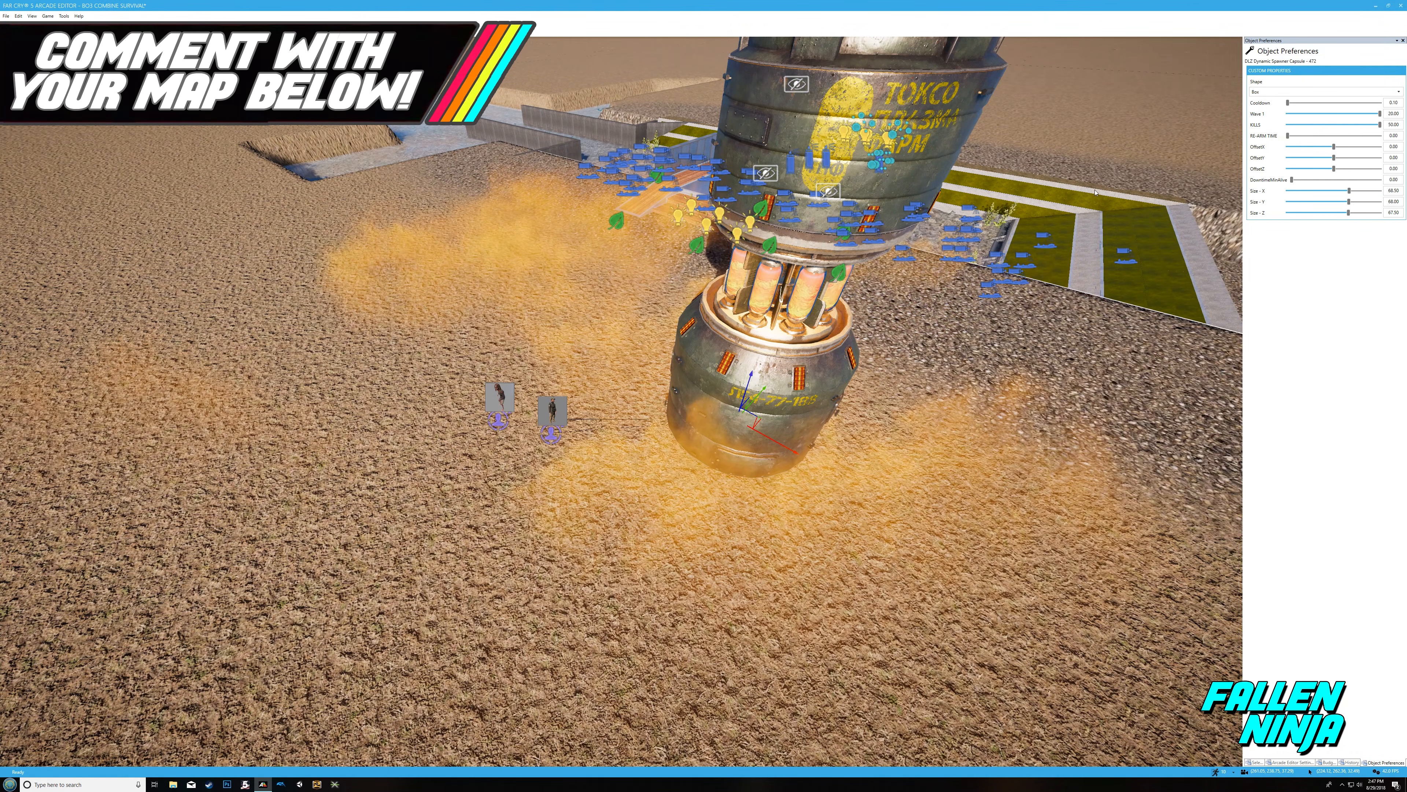
key("s")
right_click_drag(831, 333, 873, 336)
key("w")
key("s")
key("w")
key("s")
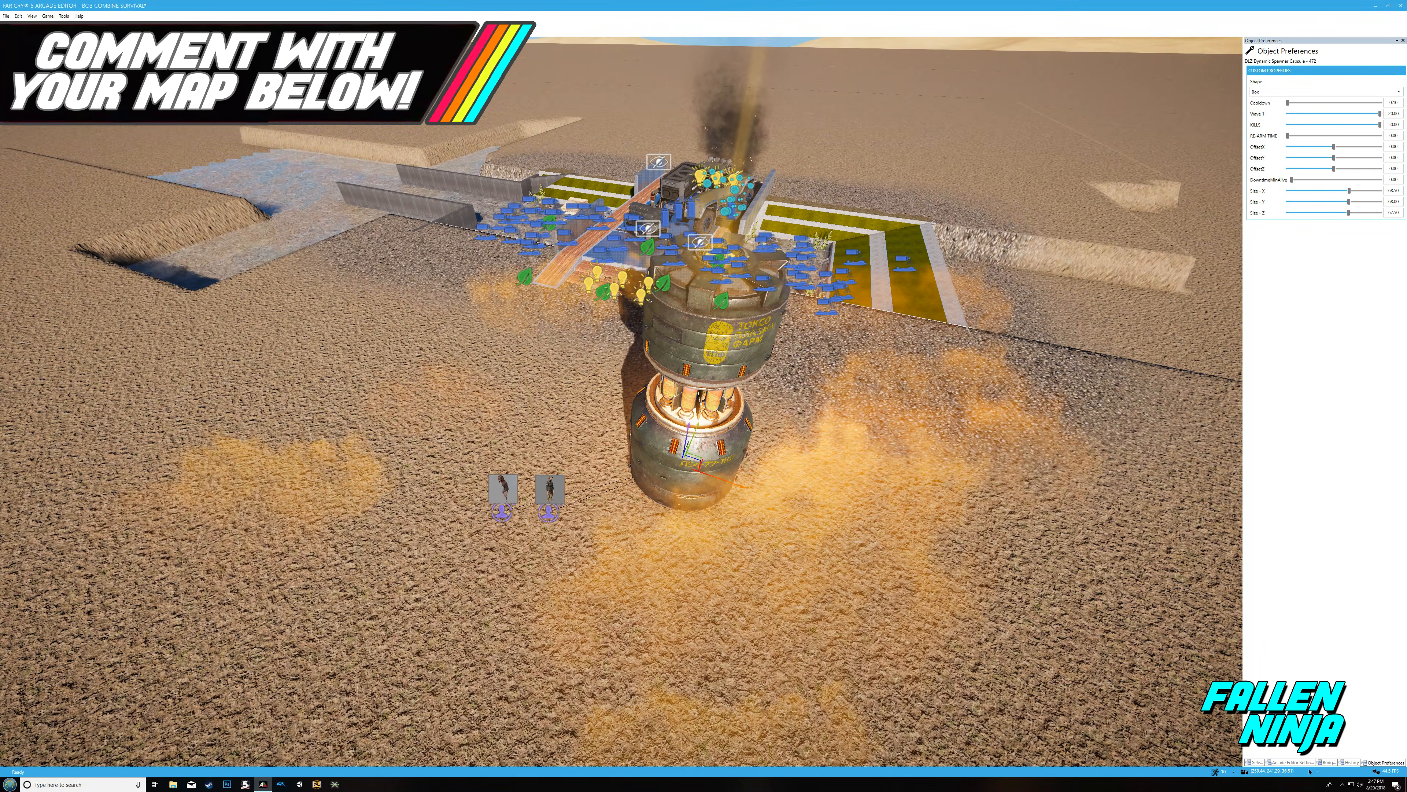
Step: Start a playtest of the map and move around the followers and zombies fighting beside the capsule
key("ctrl+g")
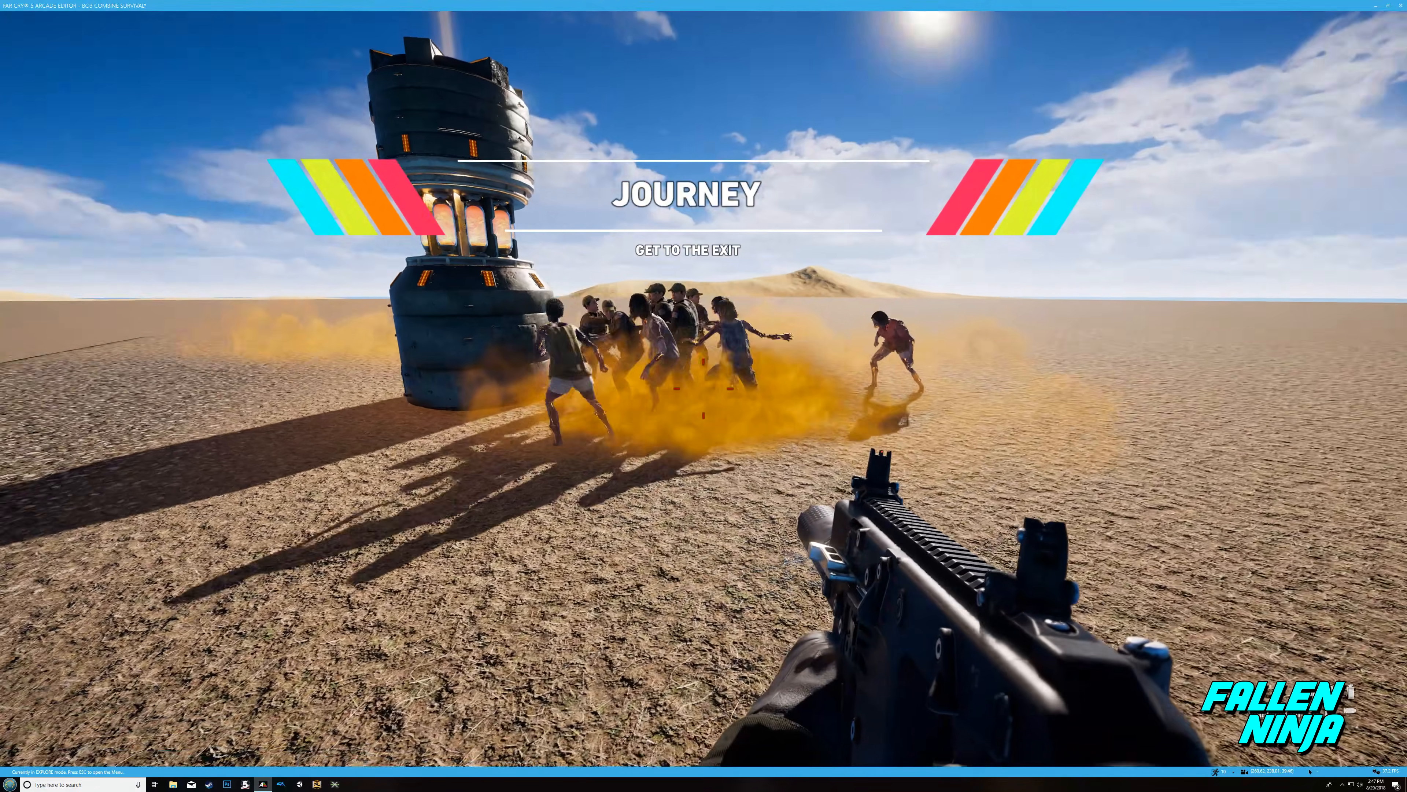
key("s")
key("d")
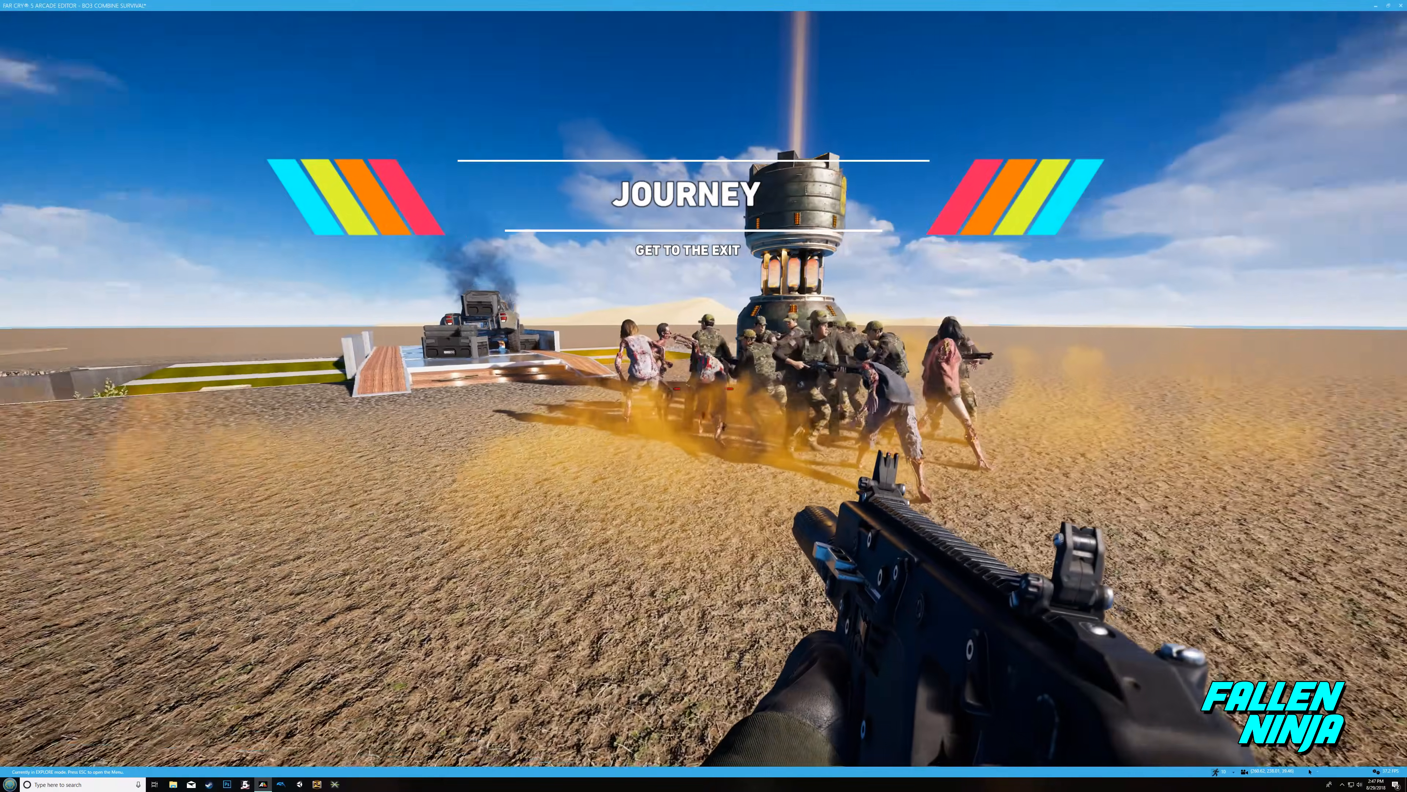
key("d")
key("d")
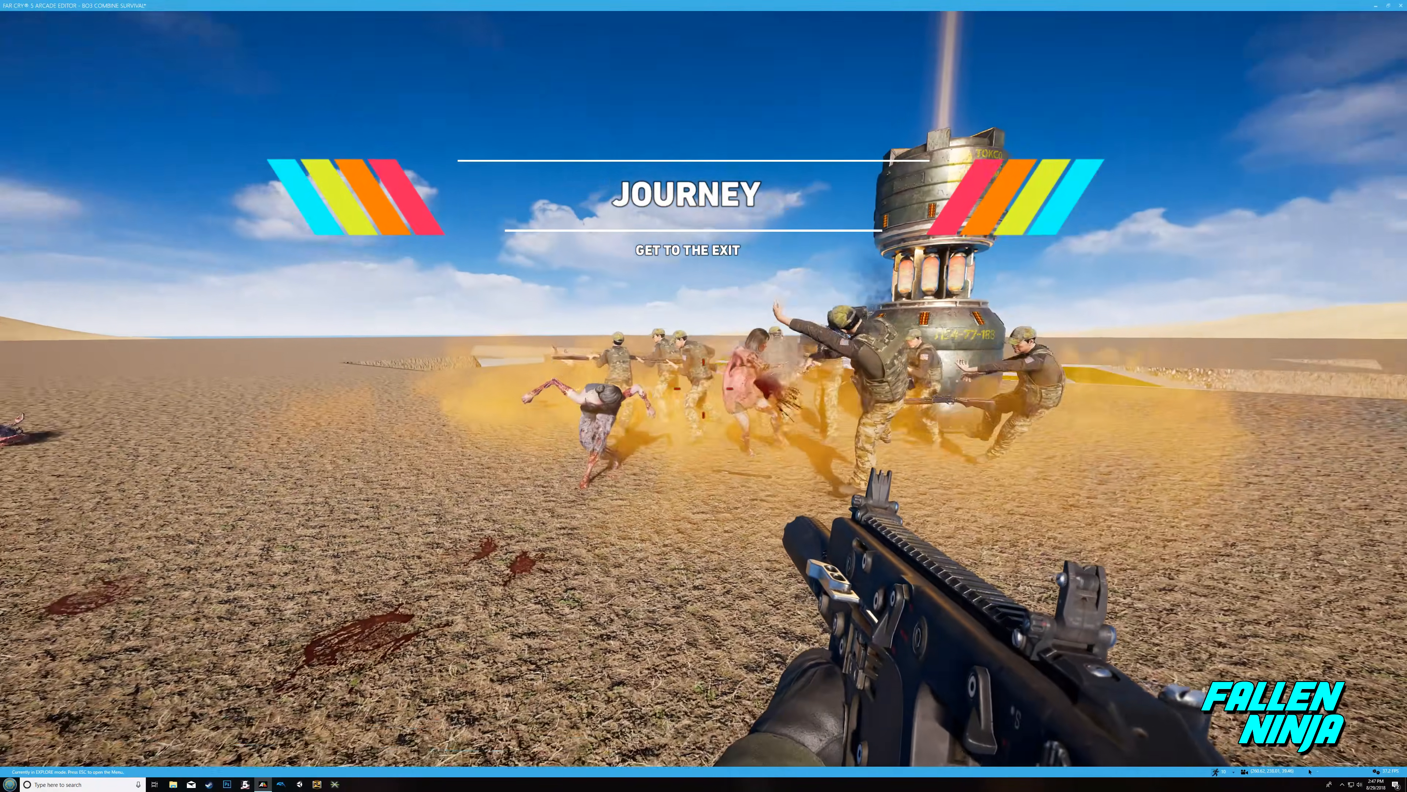
key("d")
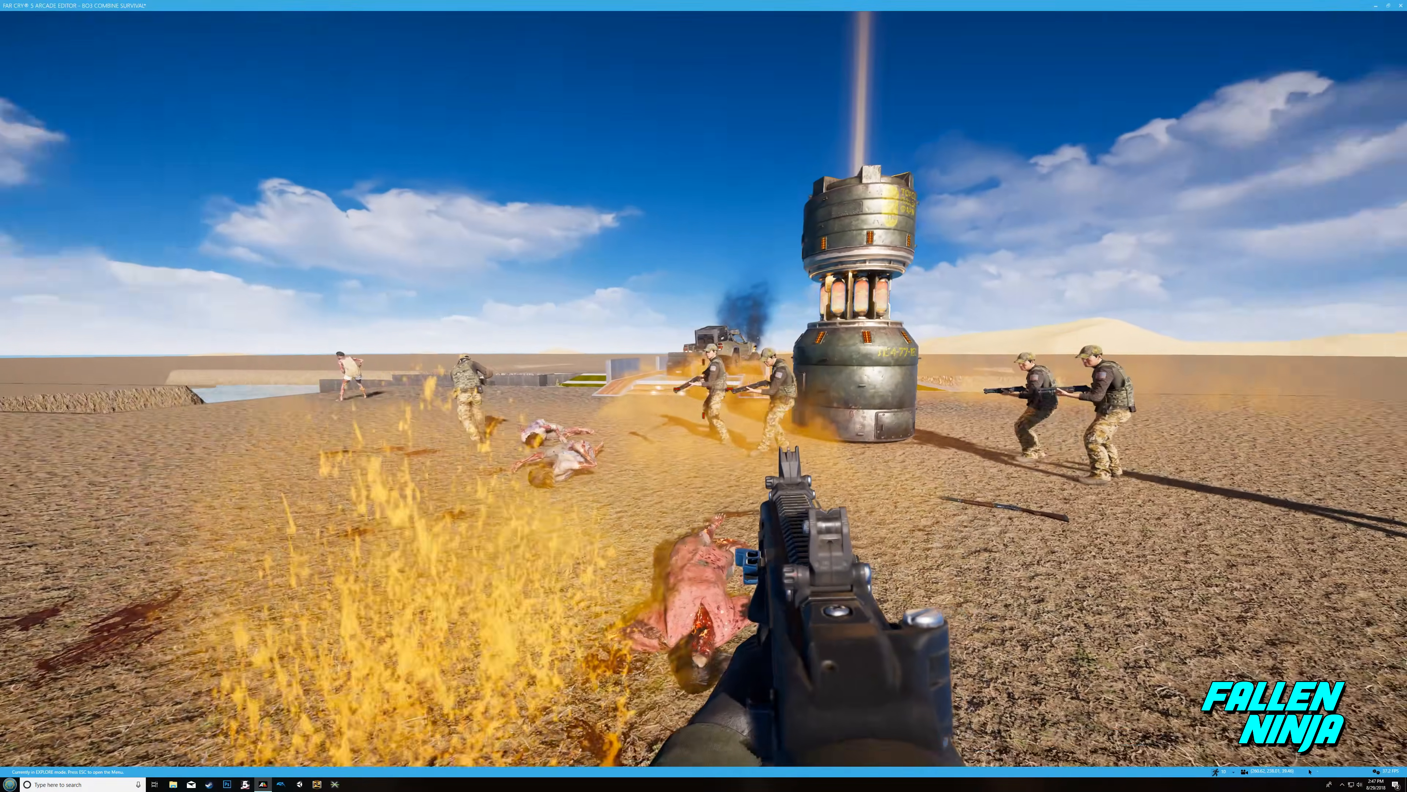
key("a")
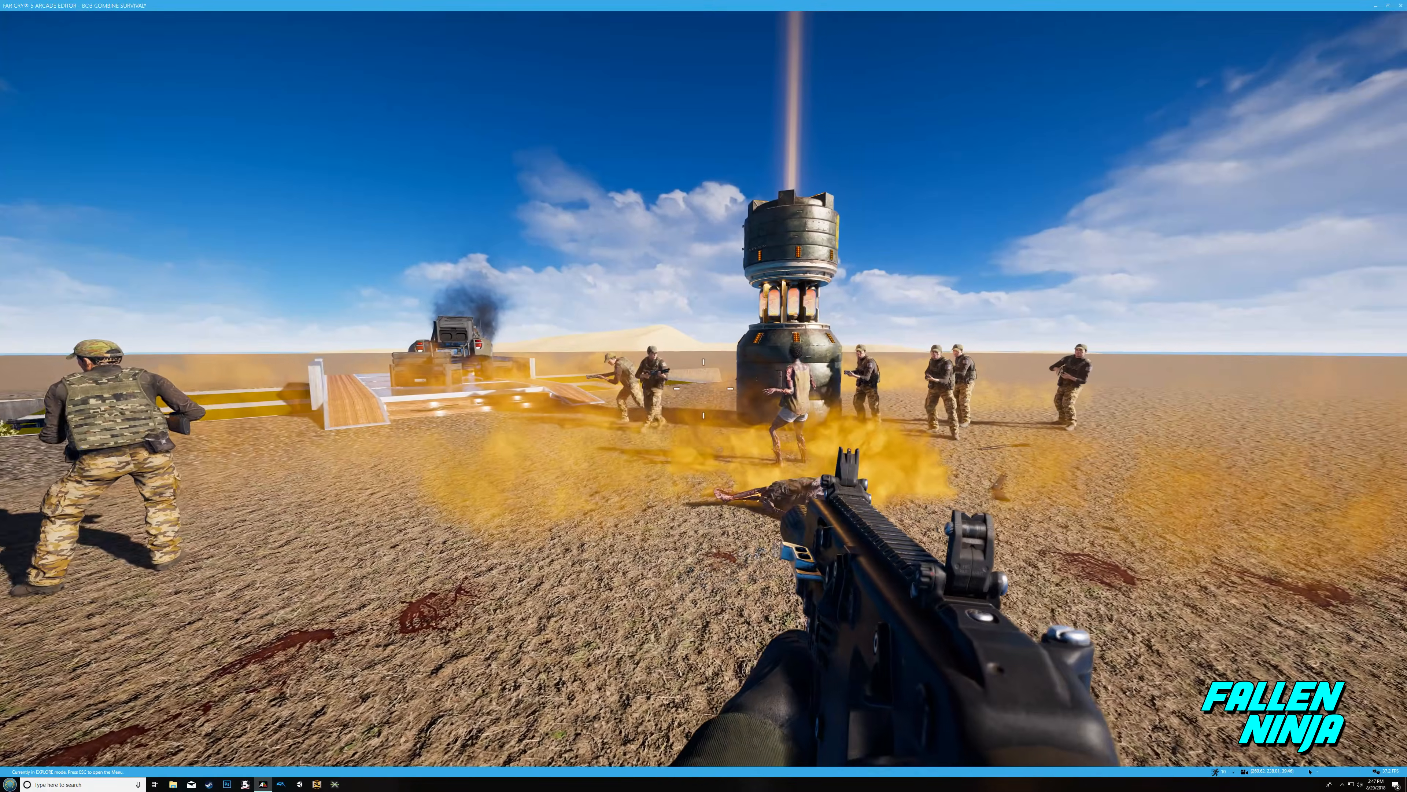
Step: Approach the capsule in the playtest and observe the followers and zombies spawning around it from several positions
key("w")
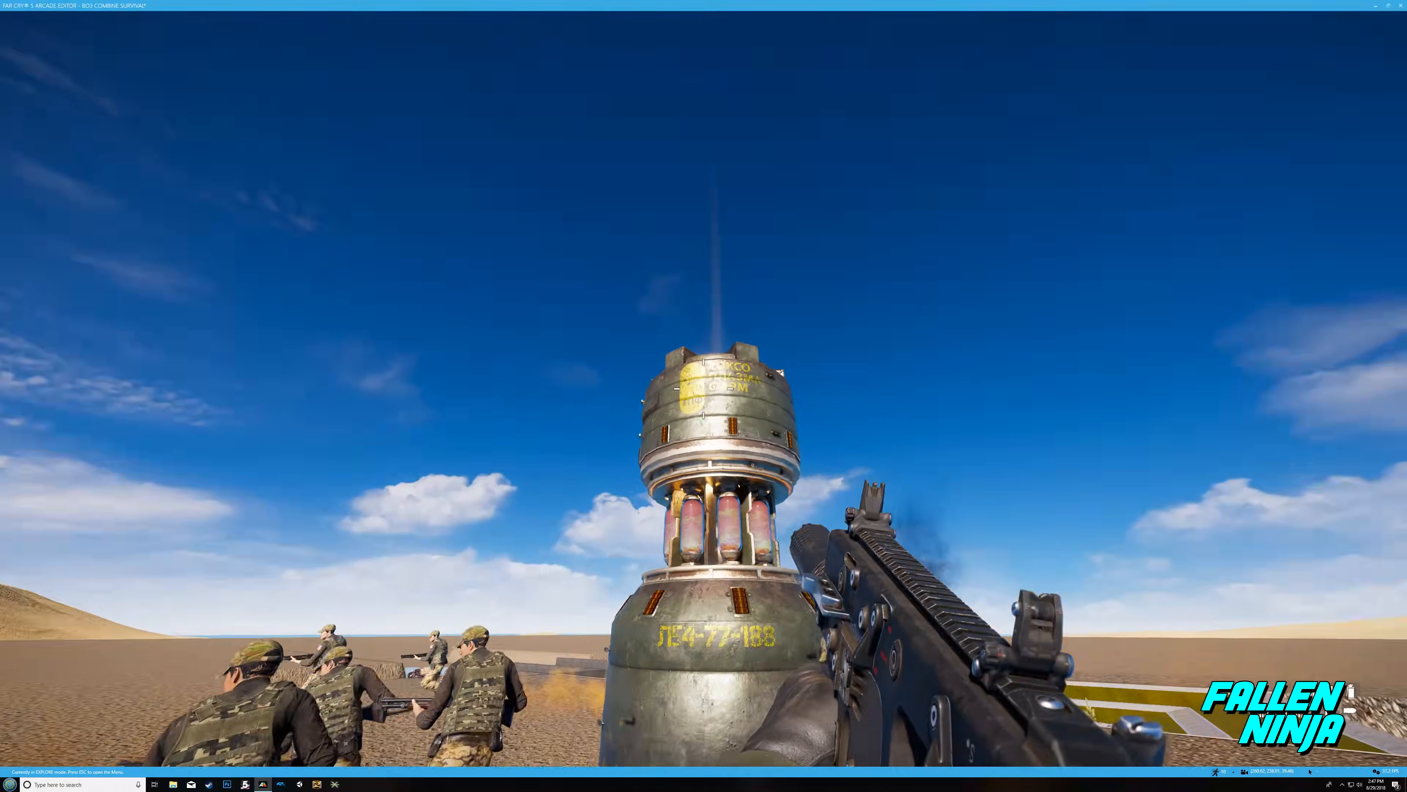
key("s")
key("d")
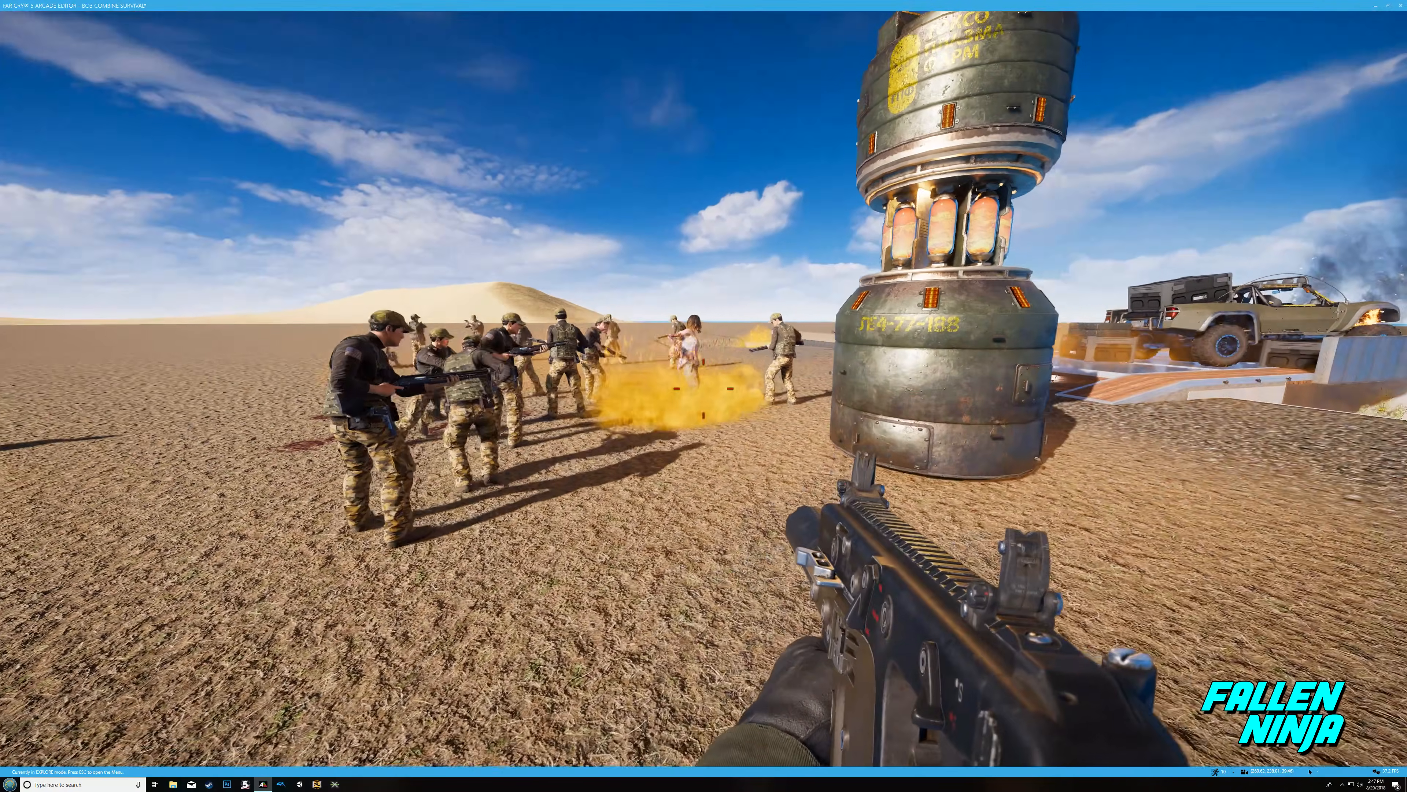
key("w")
key("a")
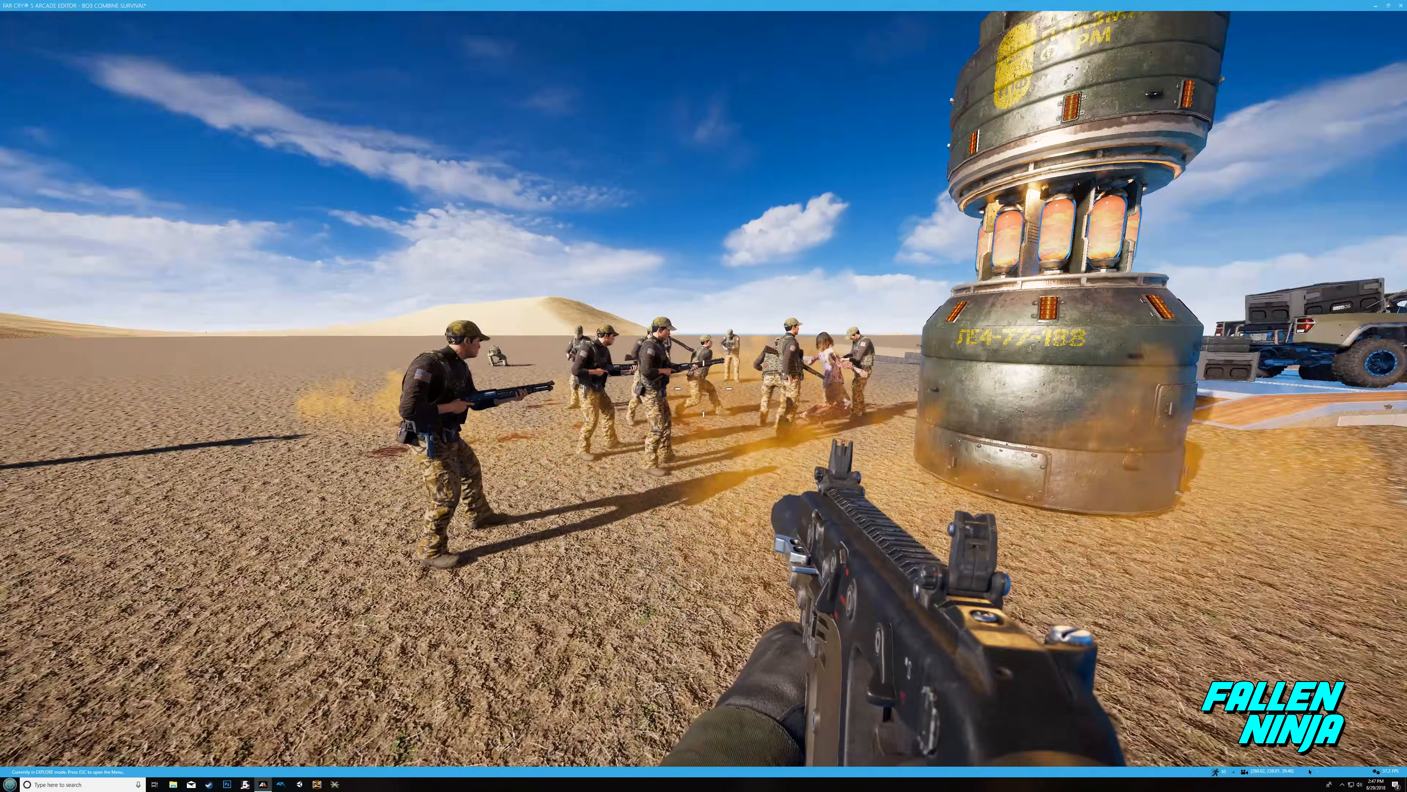
key("d")
key("s")
key("a")
key("w")
key("d")
key("a")
key("s")
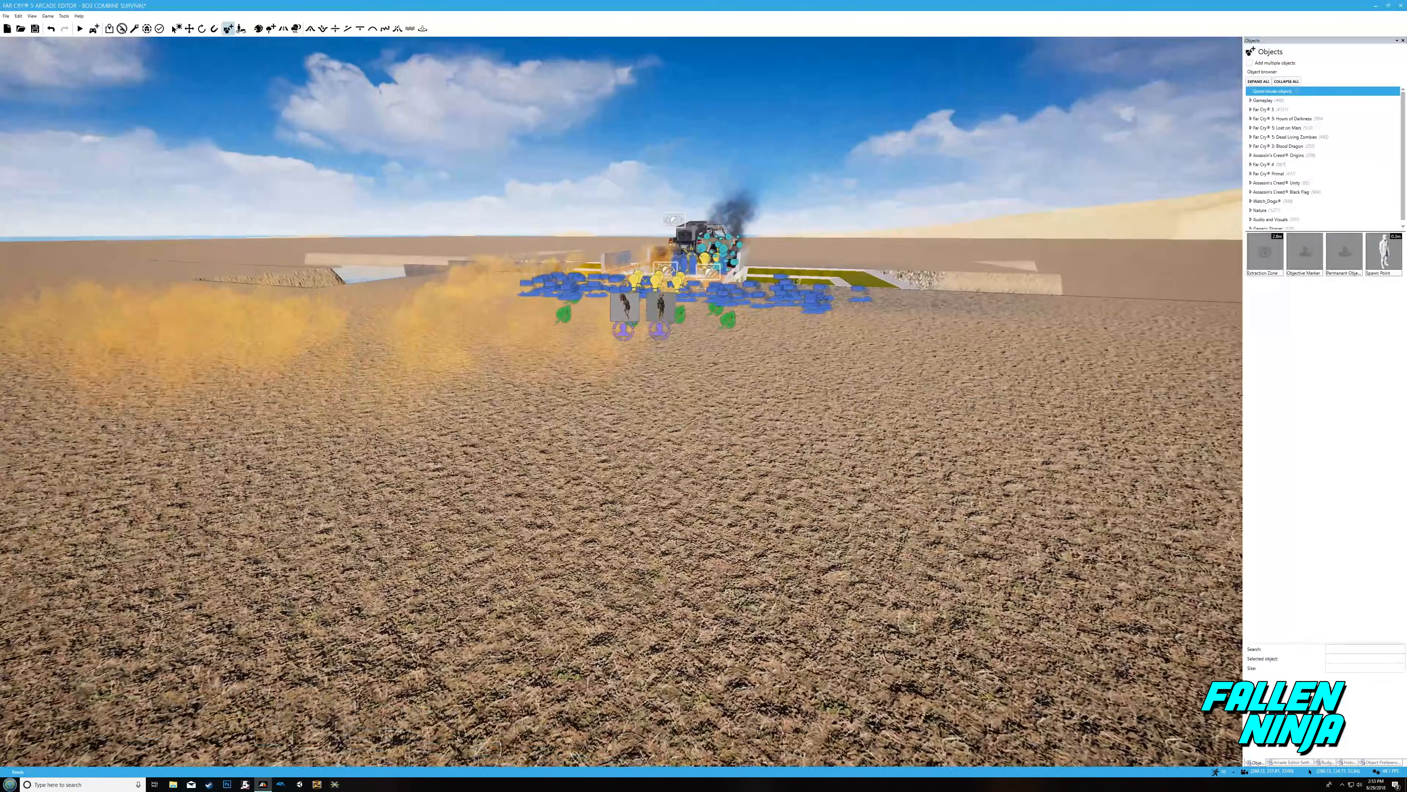
Step: Examine the spawner capsule buried beneath the terrain and its position relative to the two NPC spawn points
key("w")
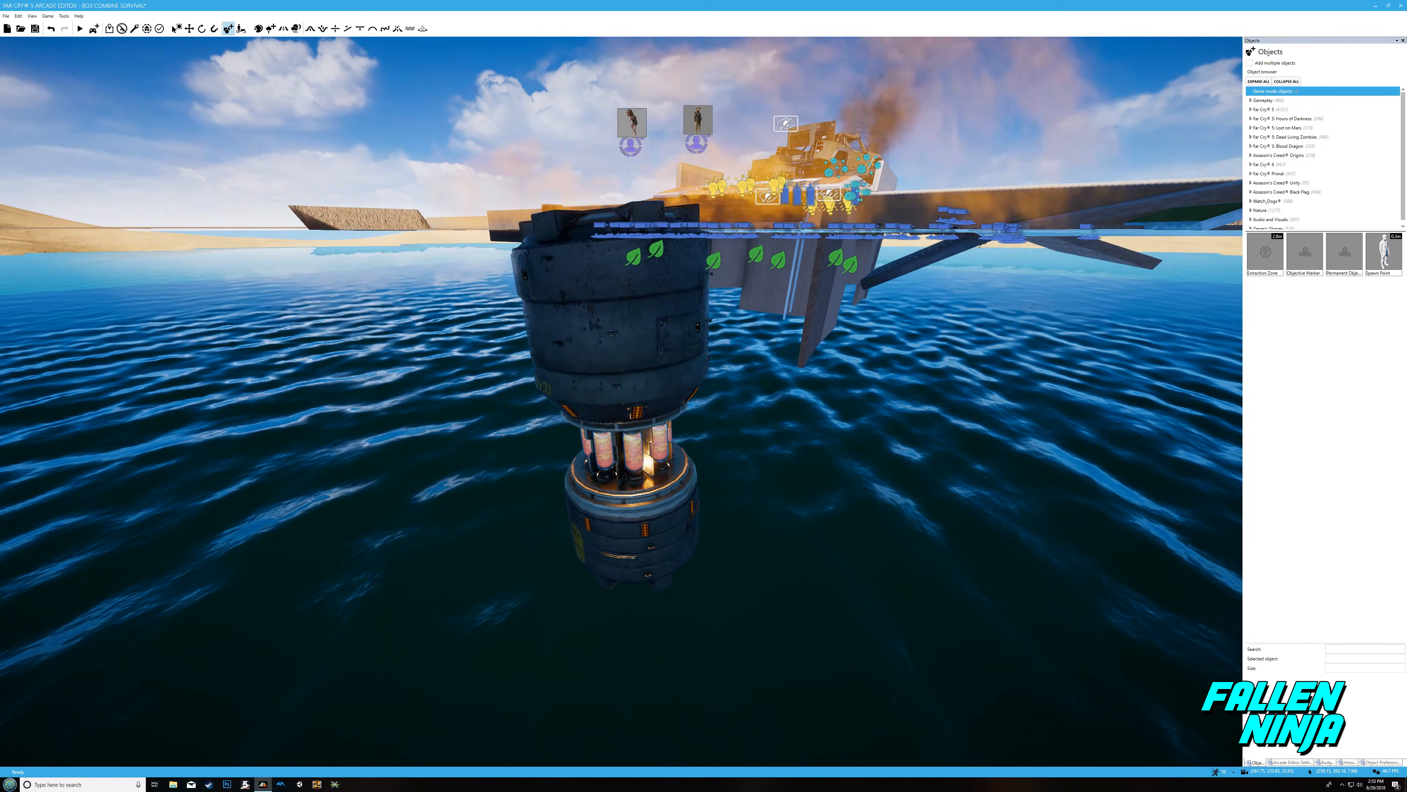
key("w")
key("w")
key("a")
key("d")
key("s")
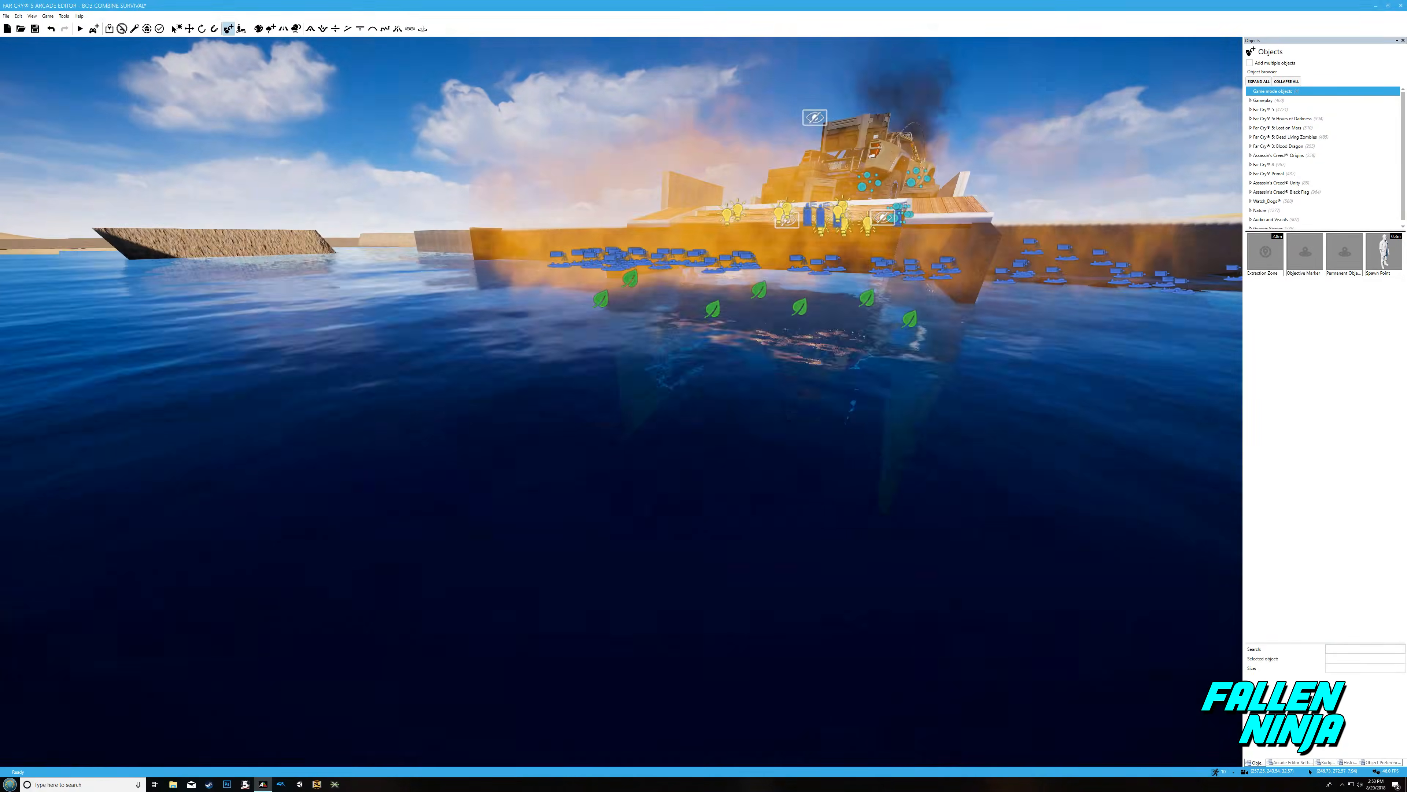
key("s")
key("w")
key("s")
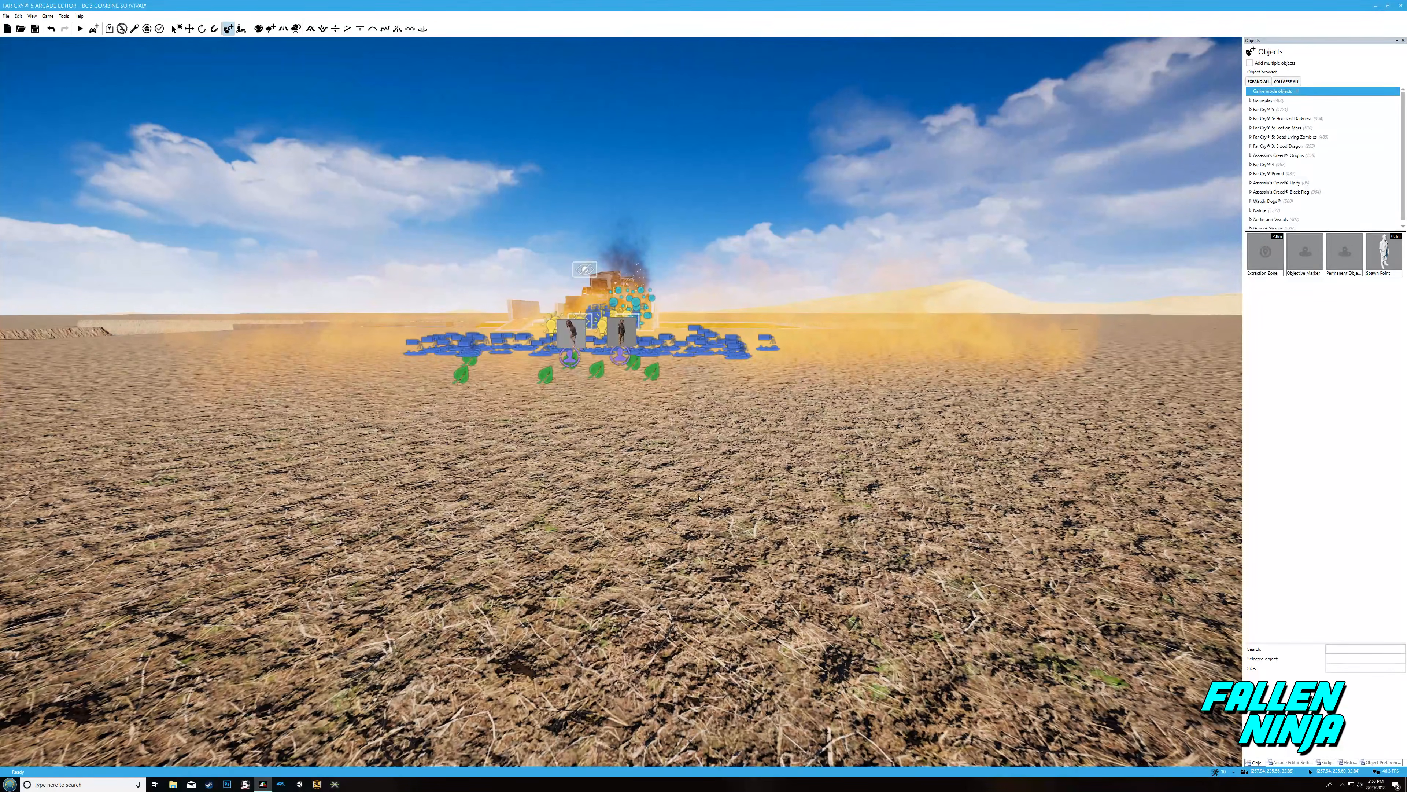
Step: Select the buried spawner capsule and review its object preferences and its position below the ground
key("w")
key("1")
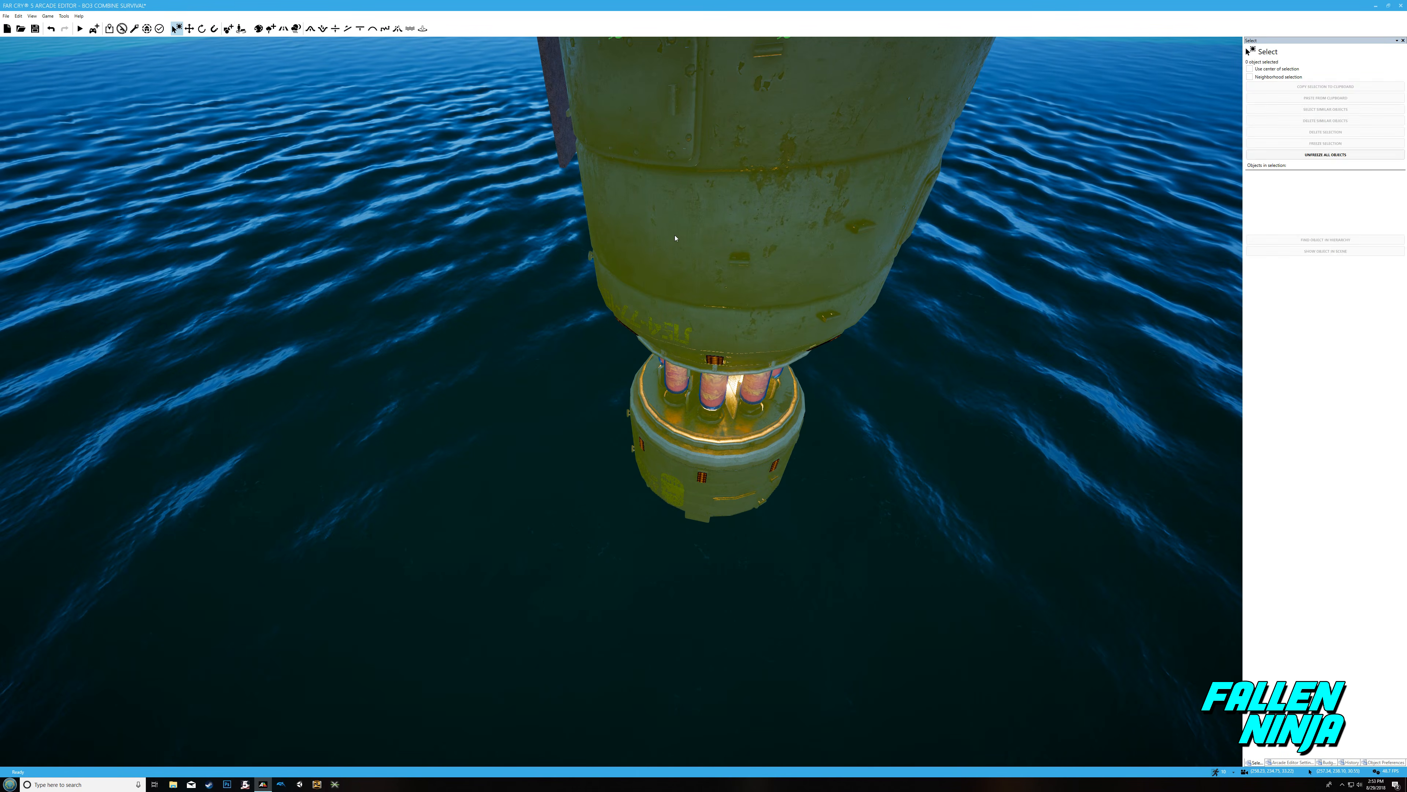
key("s")
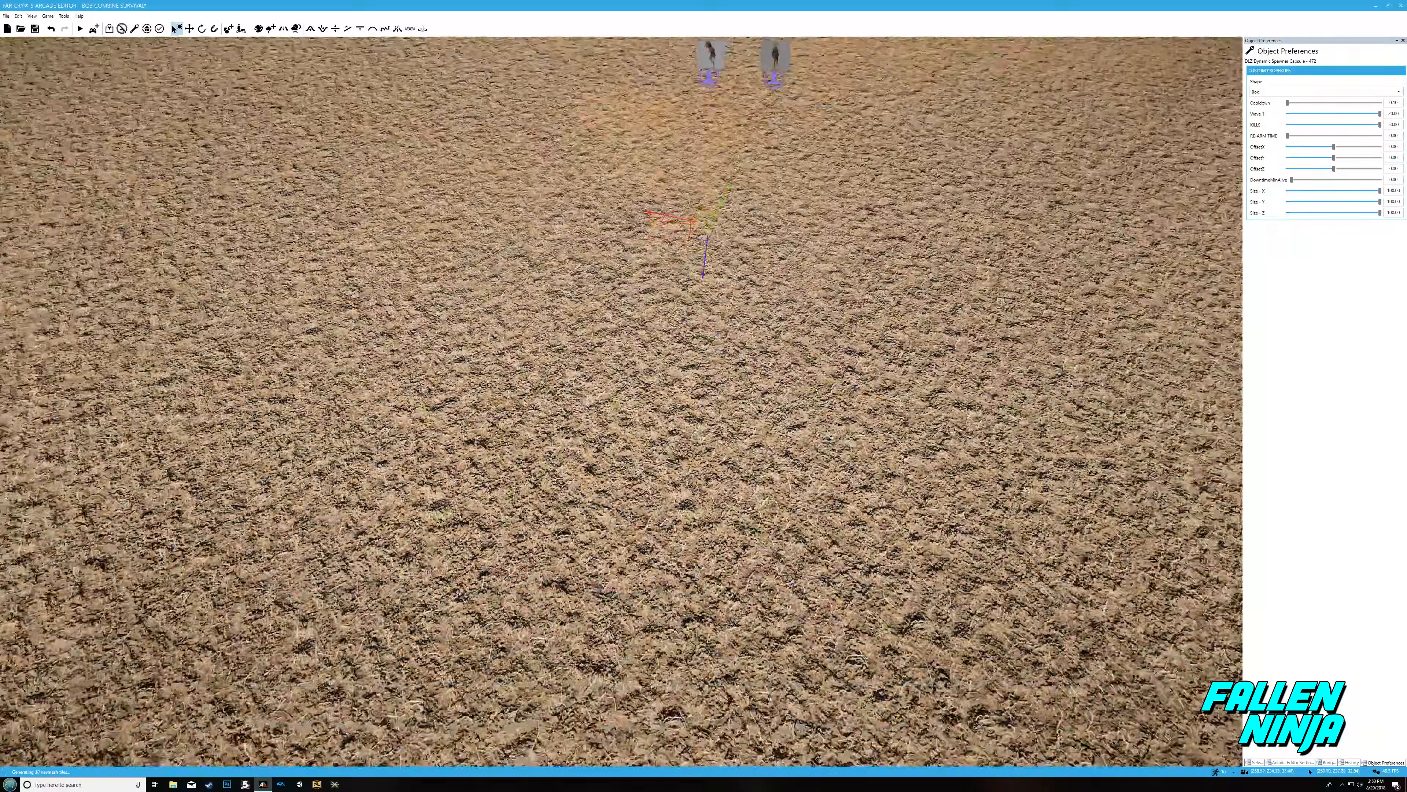
key("w")
key("w")
key("s")
key("w")
key("s")
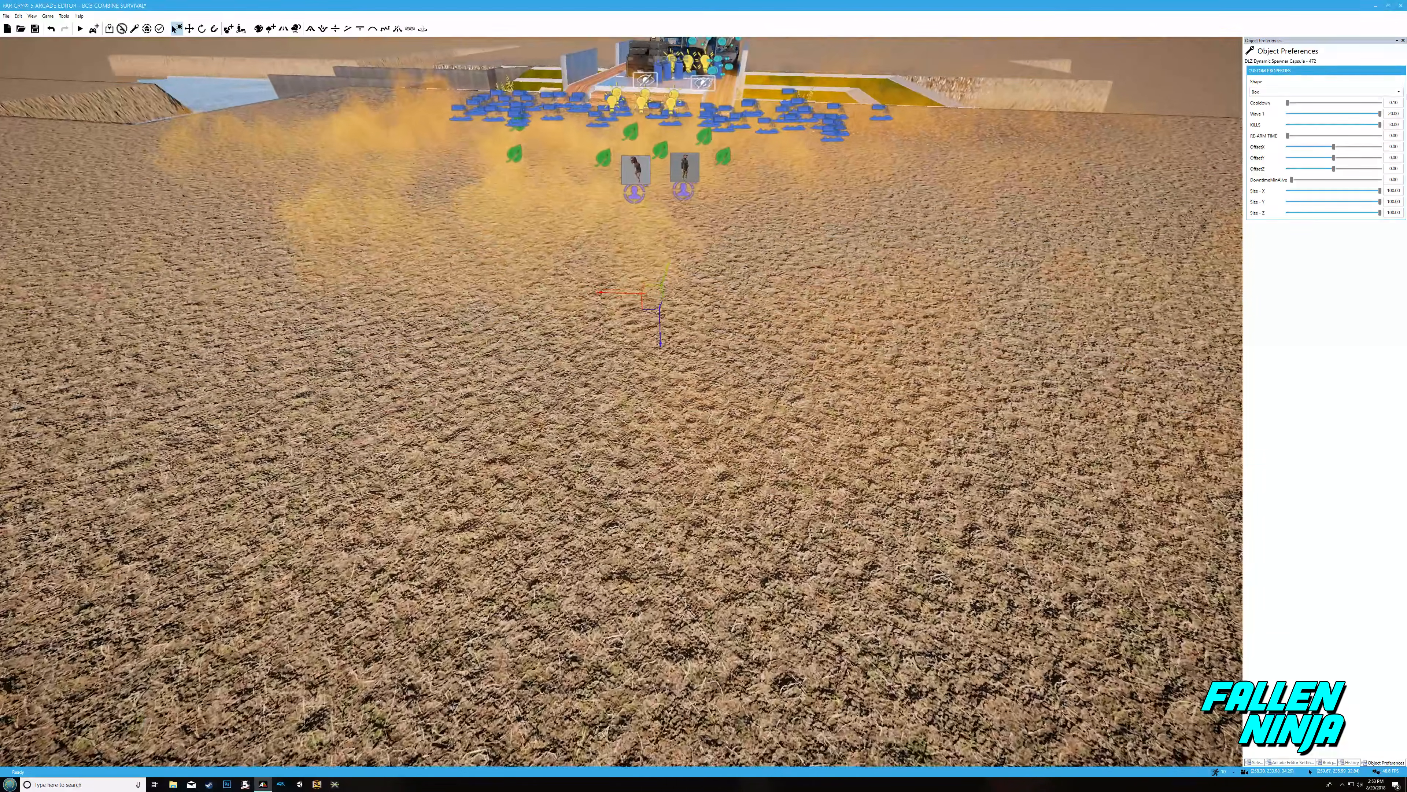
key("w")
key("w")
right_click_drag(901, 388, 705, 311)
key("s")
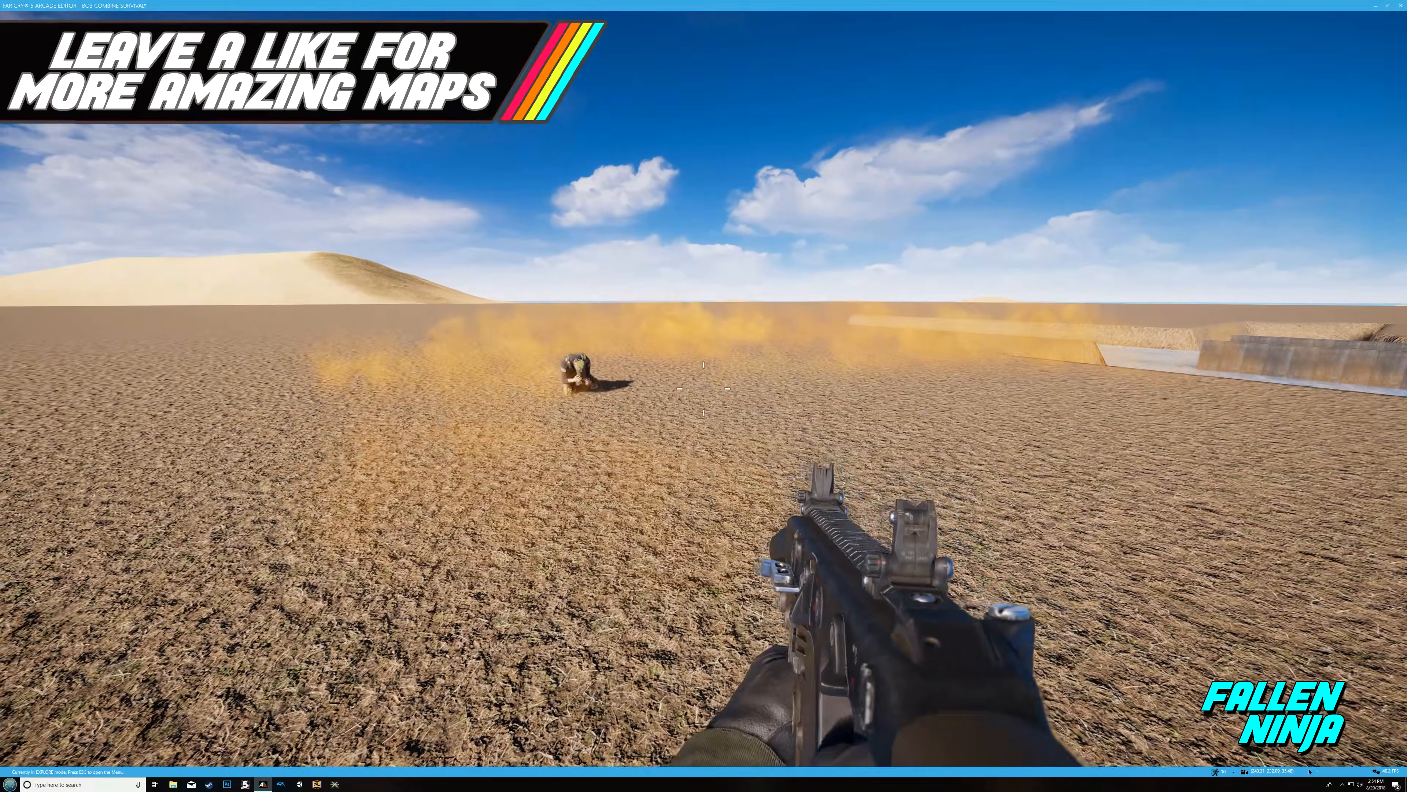
Step: Check the enlarged spawn area in a playtest by sprinting across the open sand
left_click(704, 388)
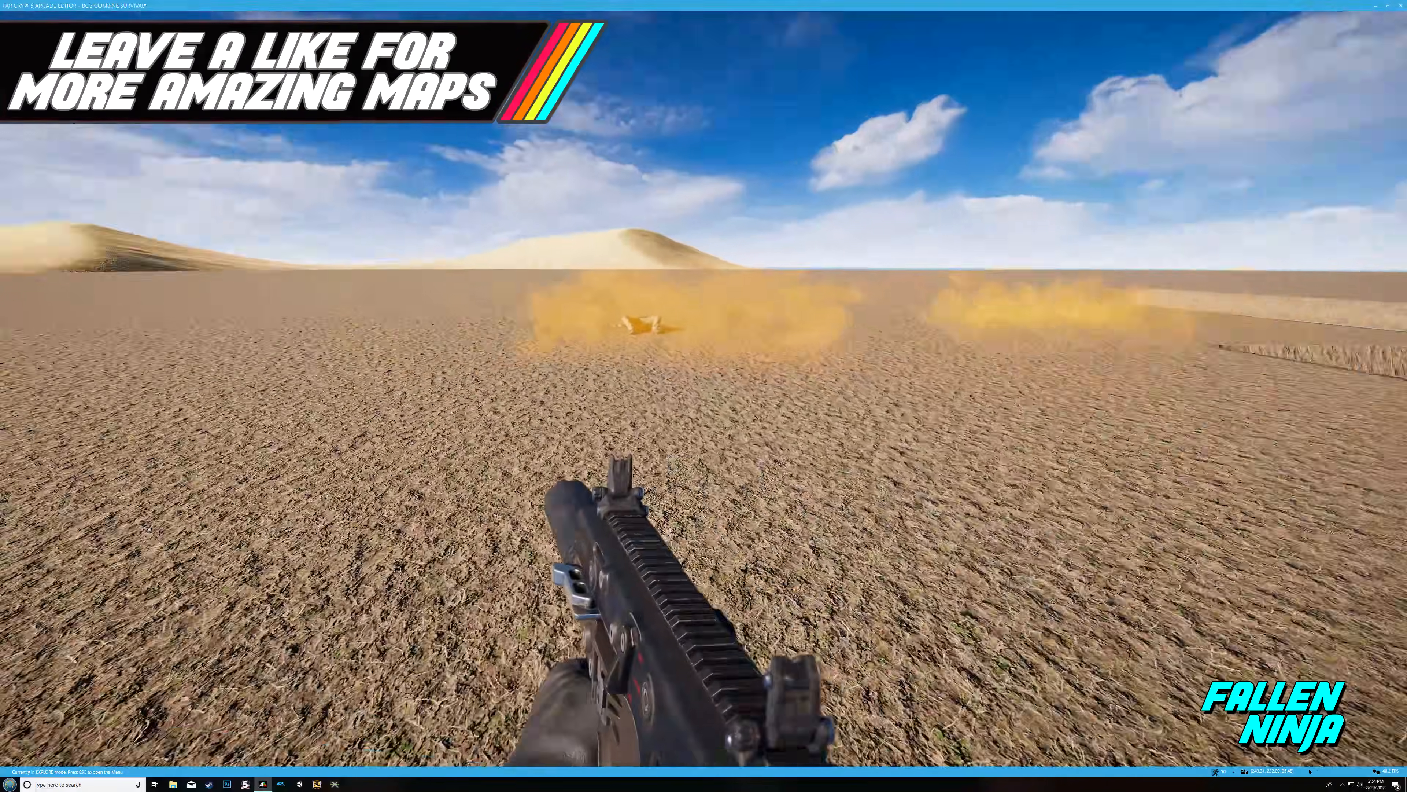
key("shift+w")
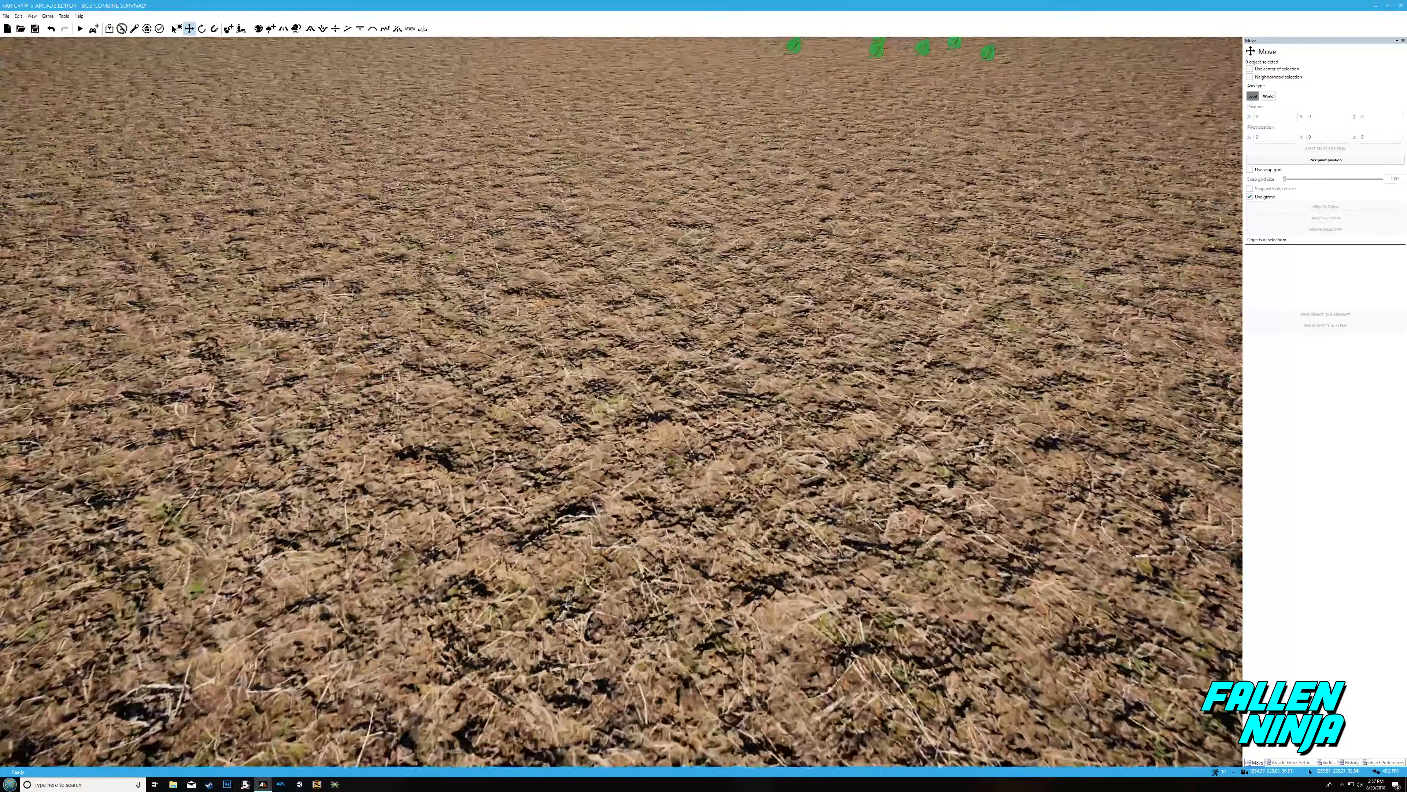
Step: Examine the large piped spawner structure hidden beneath the terrain from several sides, along with the NPC spawn points above it
key("w")
key("a")
key("s")
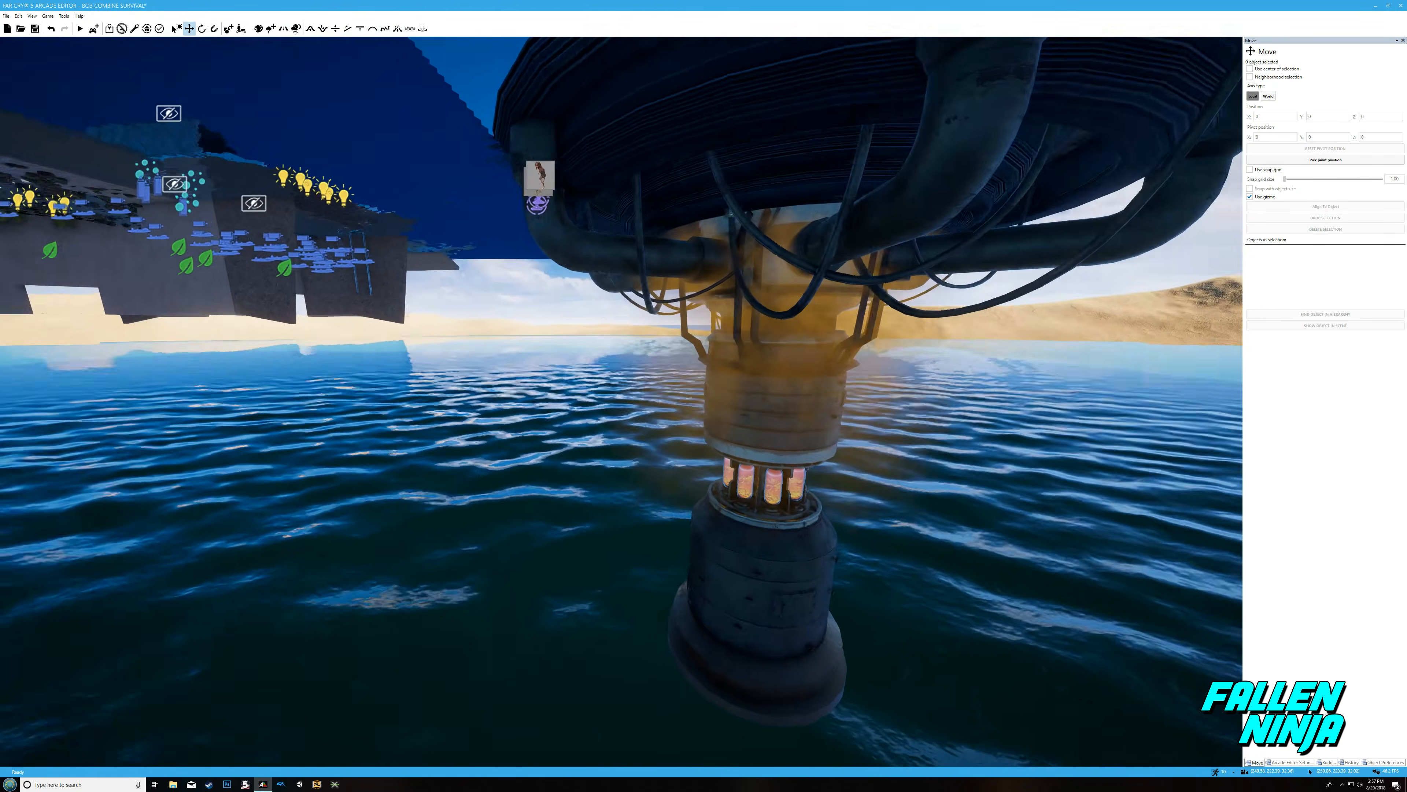
key("d")
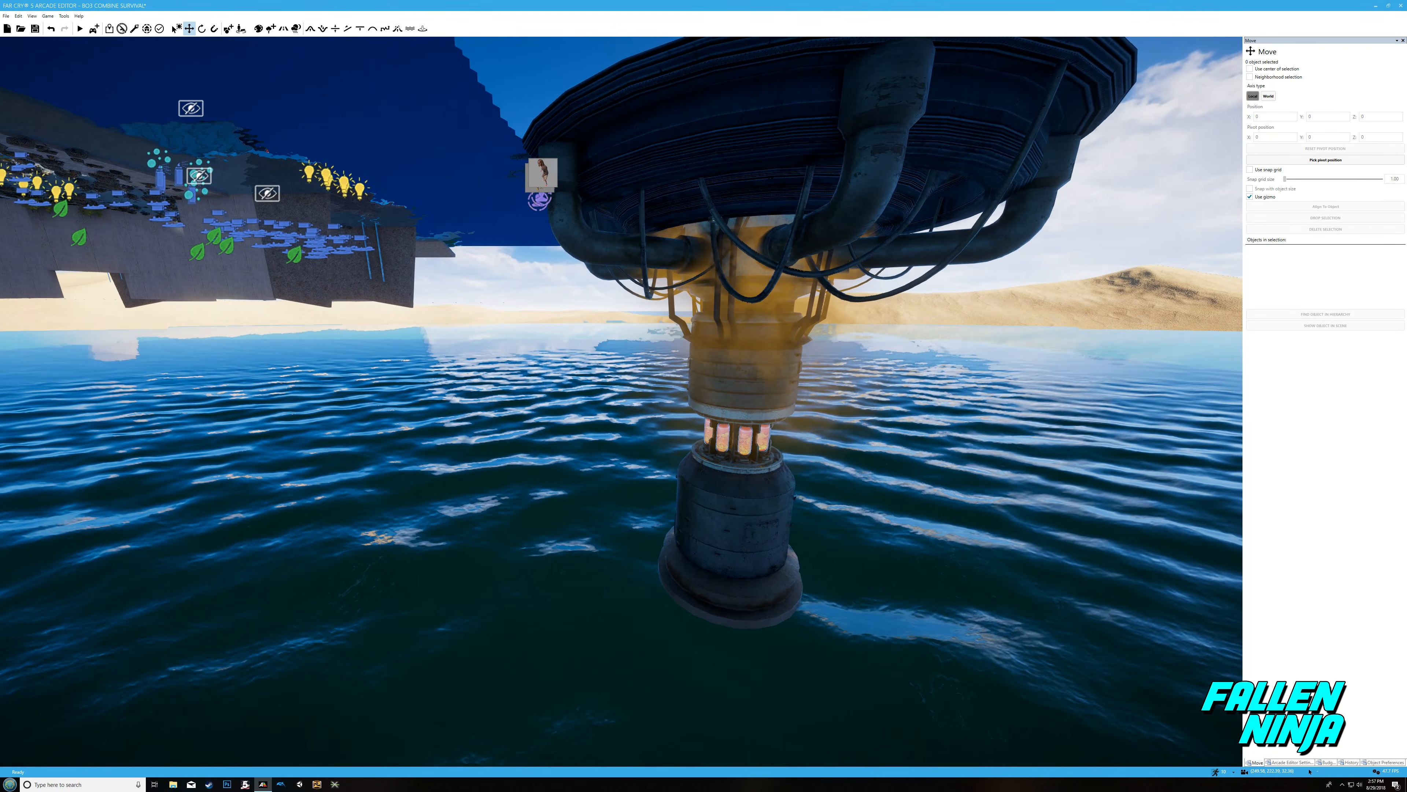
key("a")
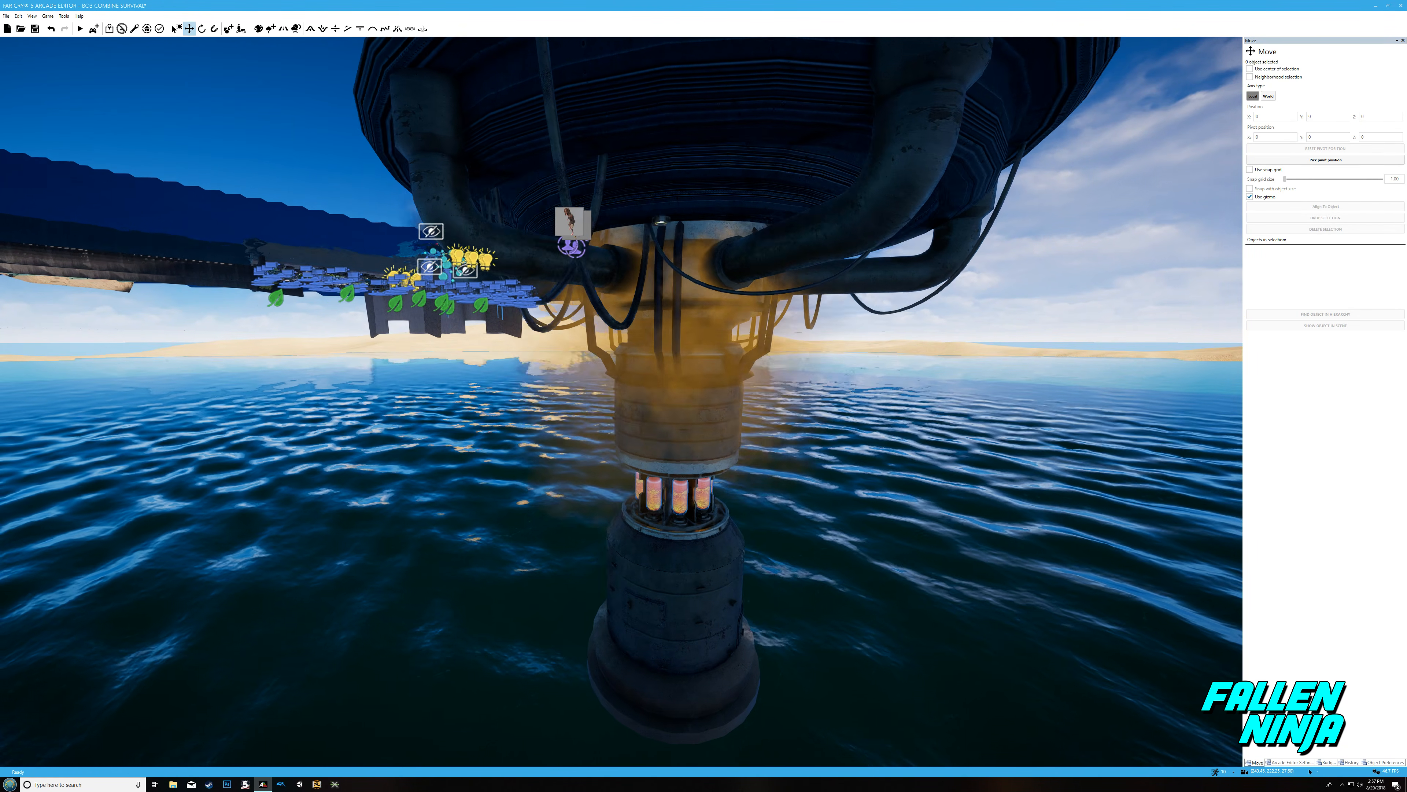
key("d")
key("d")
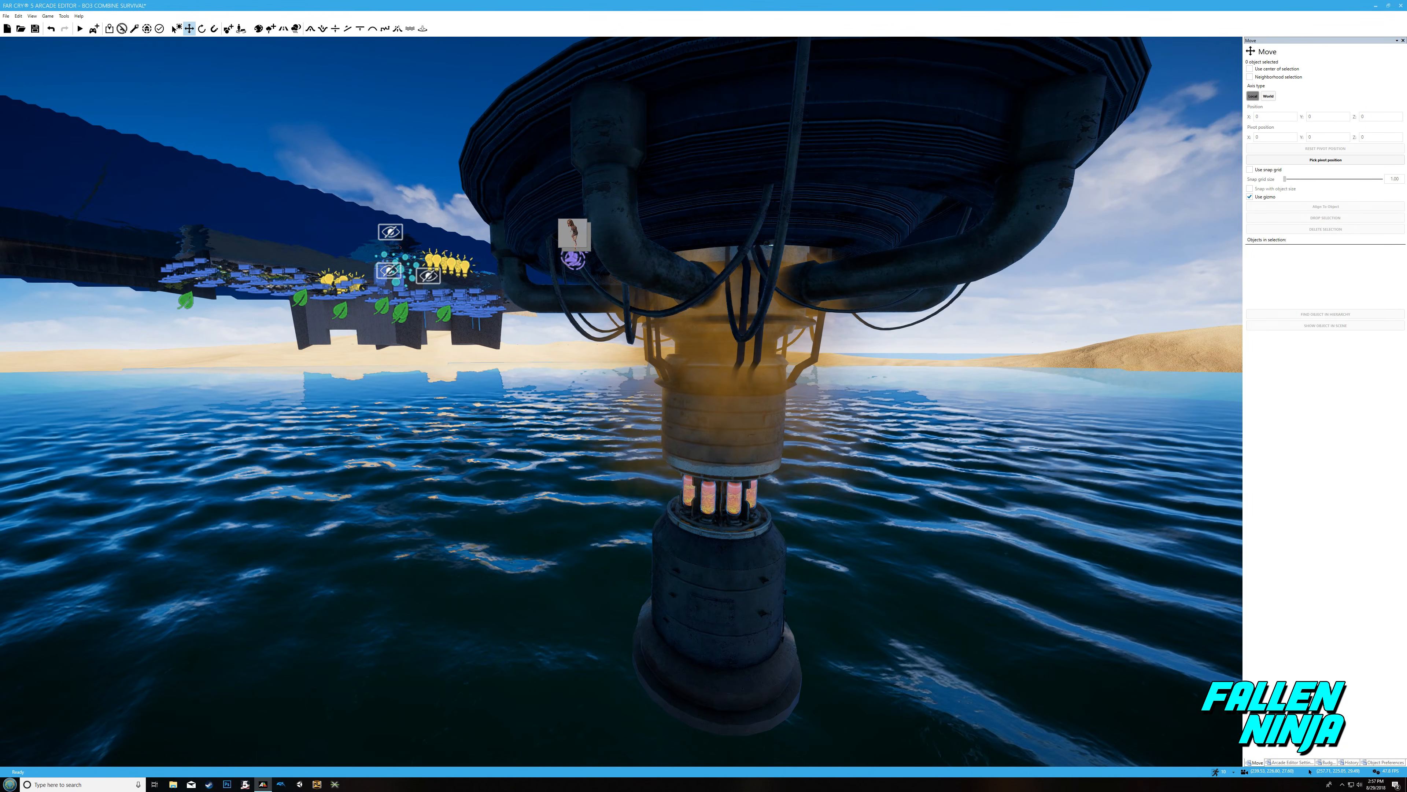
right_click_drag(720, 294, 886, 111)
right_click_drag(693, 277, 657, 466)
key("w")
key("w")
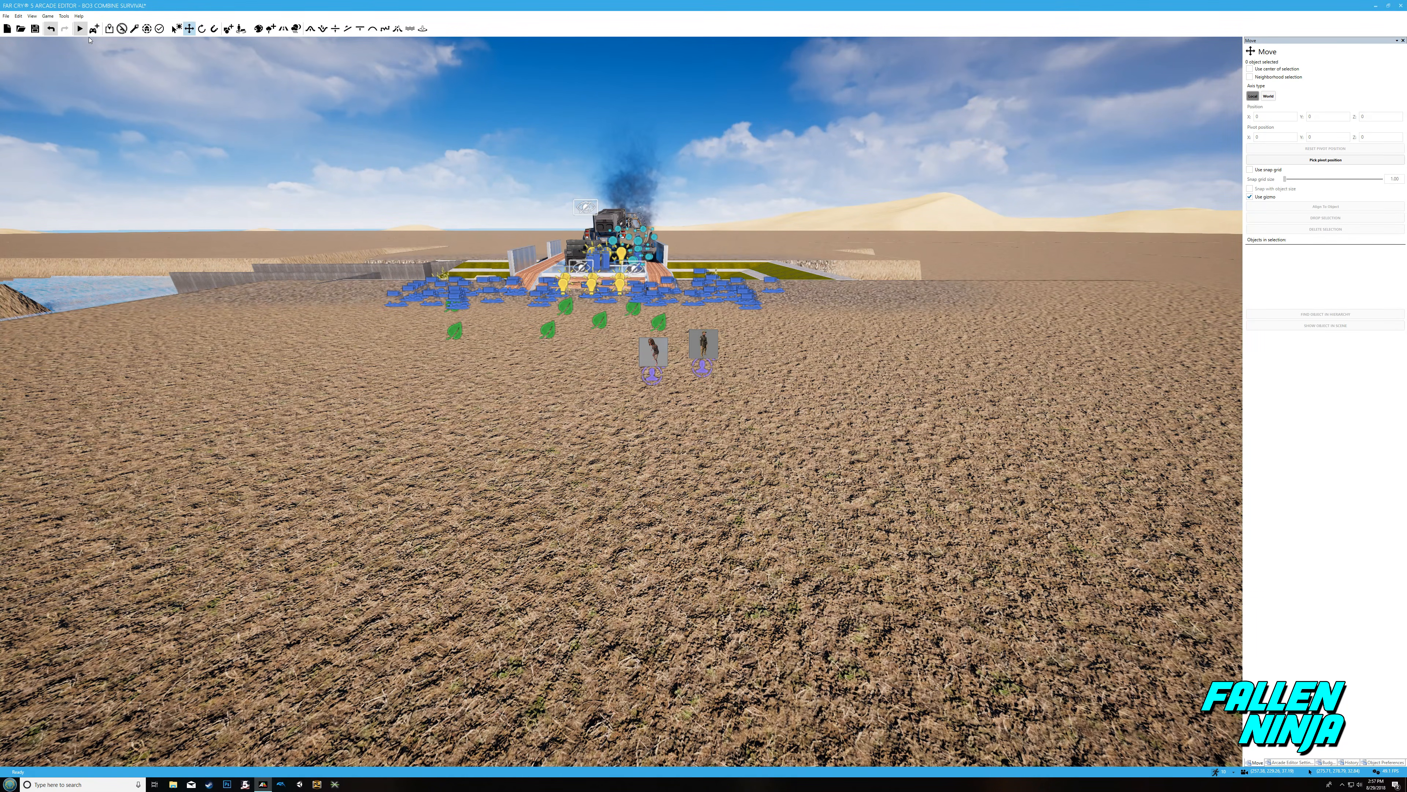
Step: Playtest the map with the hidden spawner and back away to watch the zombies and followers appear
left_click(95, 30)
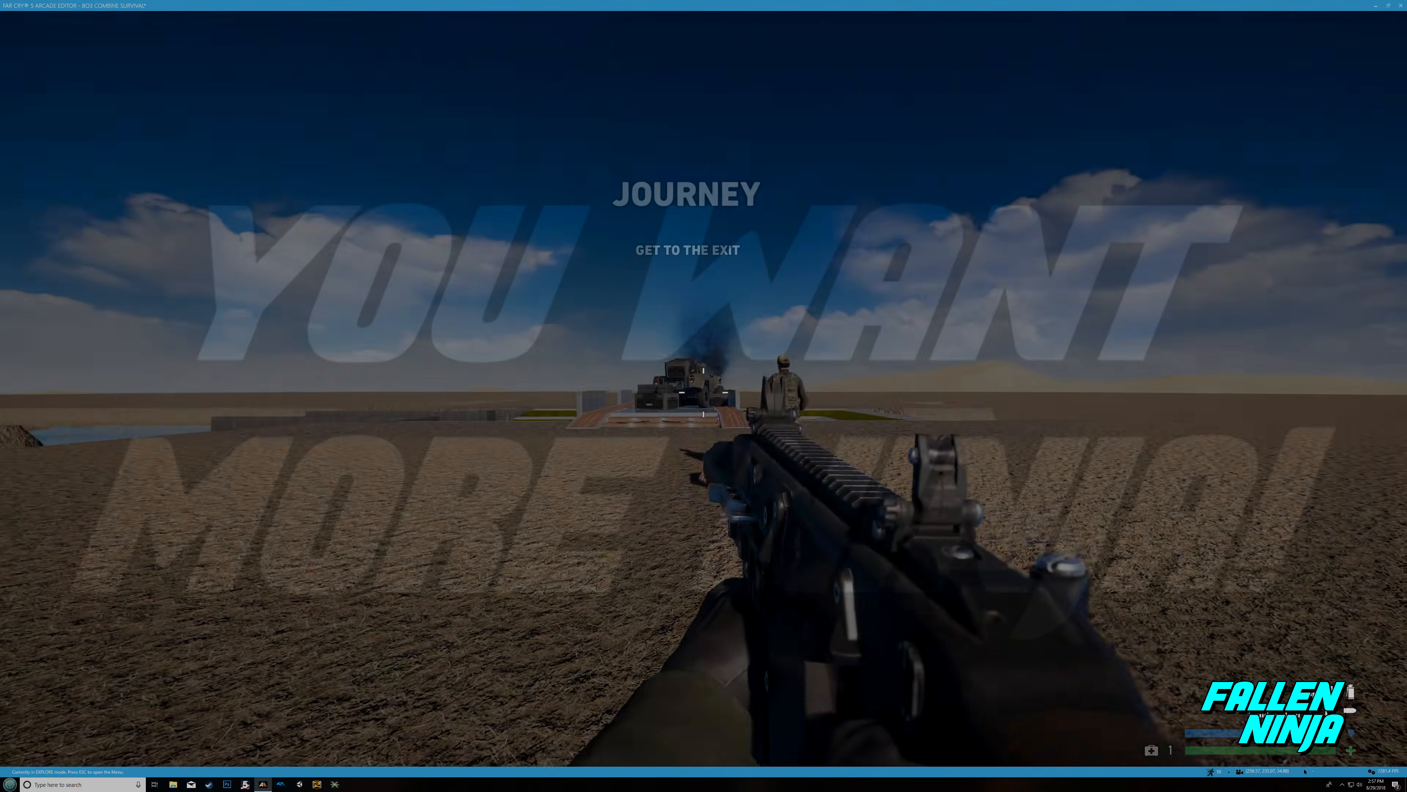
key("s")
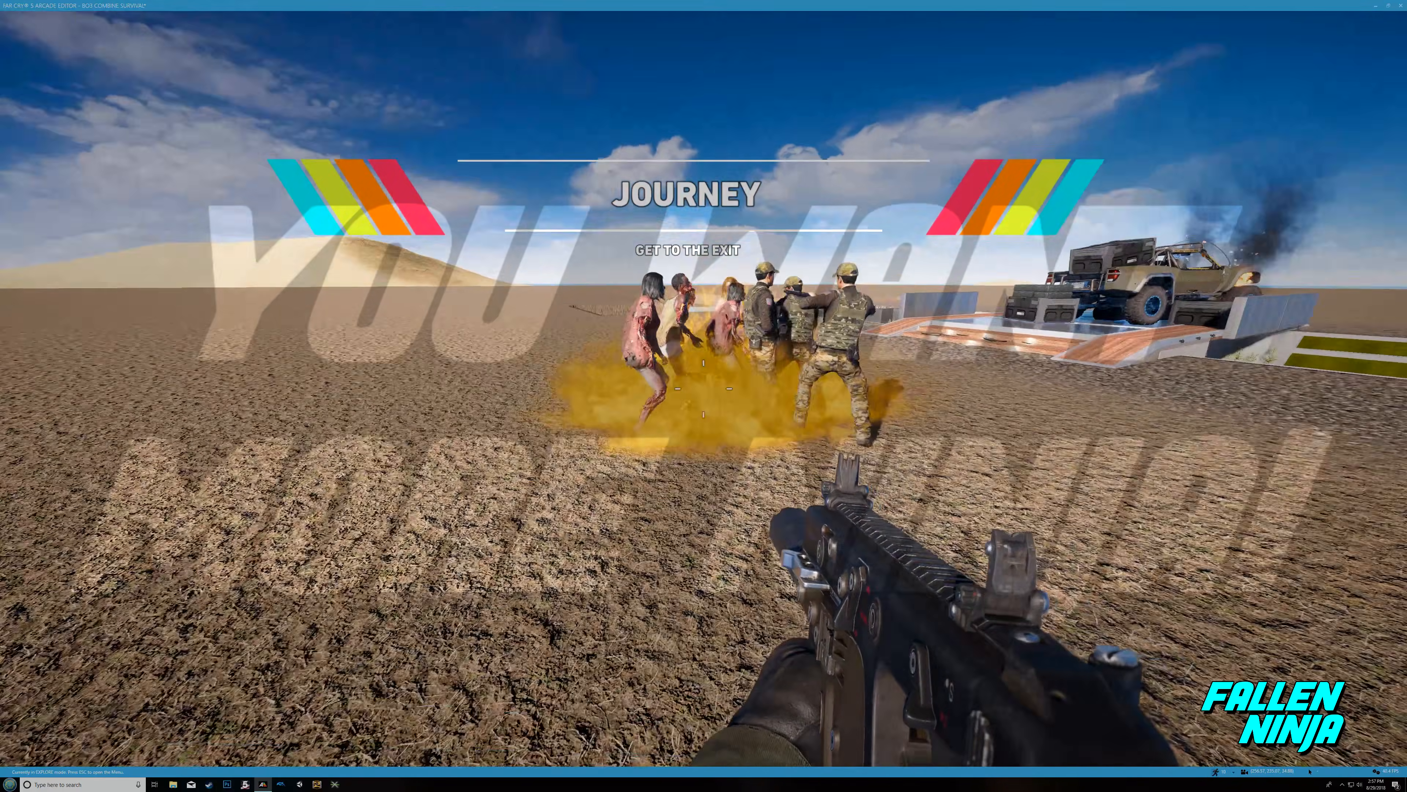
key("a")
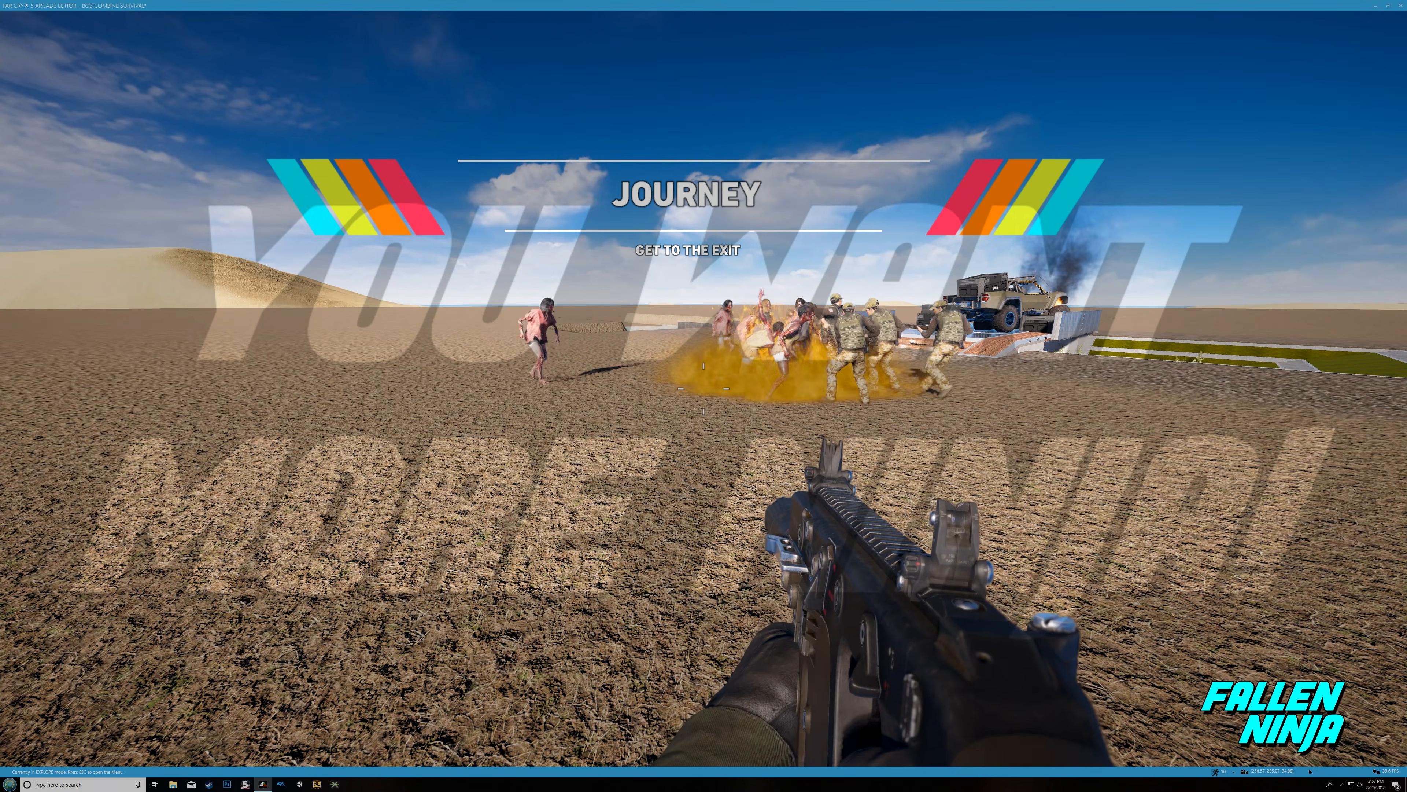